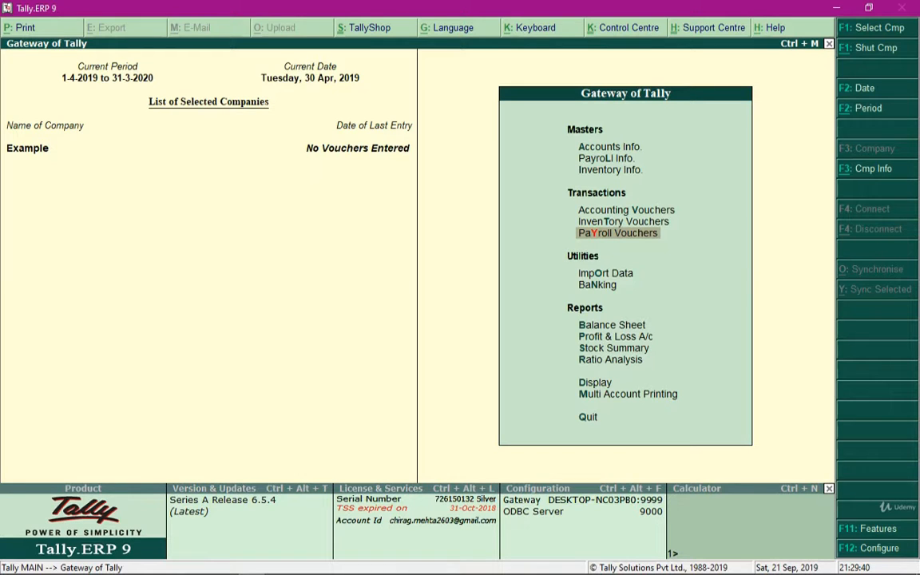
# Open the Salary Details options within the Payroll Info masters.
pyautogui.press('Up')
pyautogui.press('Up')
pyautogui.press('Up')
pyautogui.press('Up')
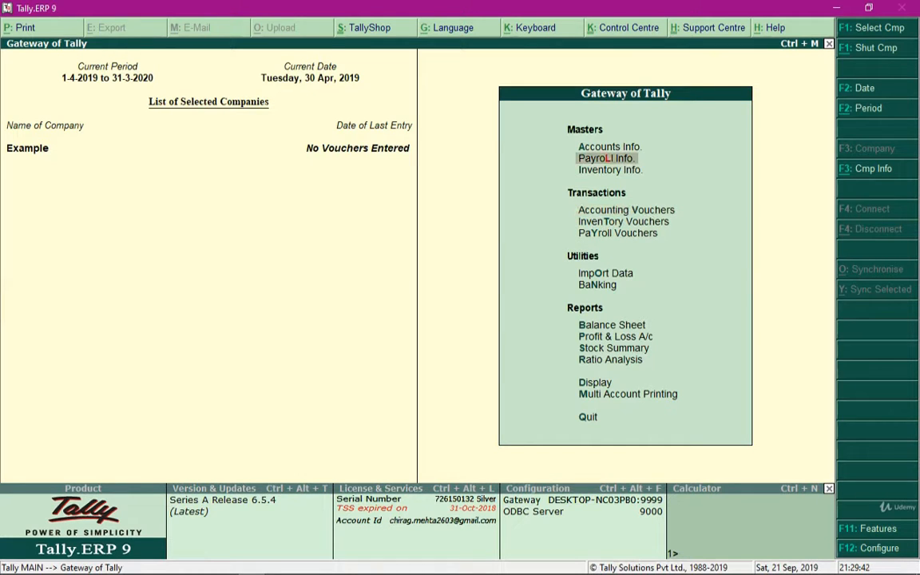
pyautogui.press('Return')
pyautogui.press('Down')
pyautogui.press('Down')
pyautogui.press('Down')
pyautogui.press('Down')
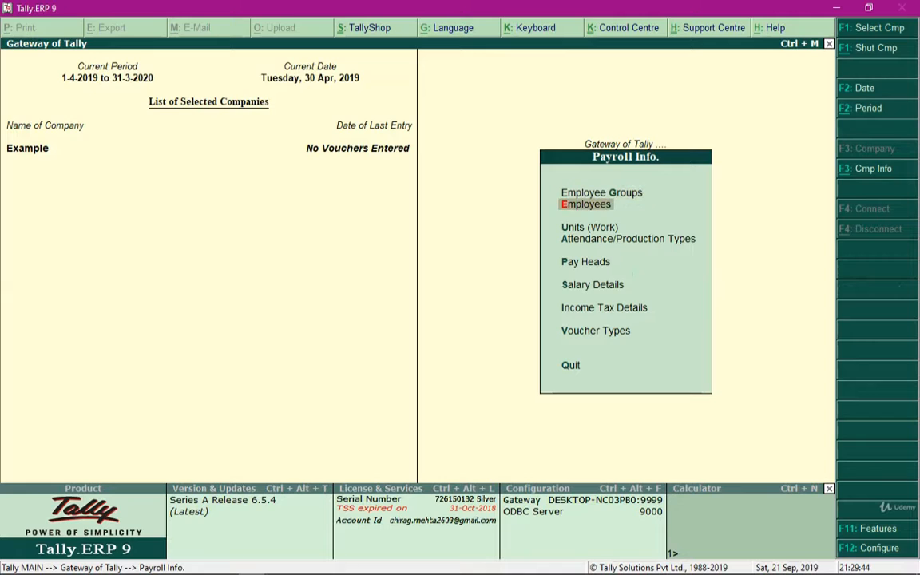
pyautogui.press('Down')
pyautogui.press('Return')
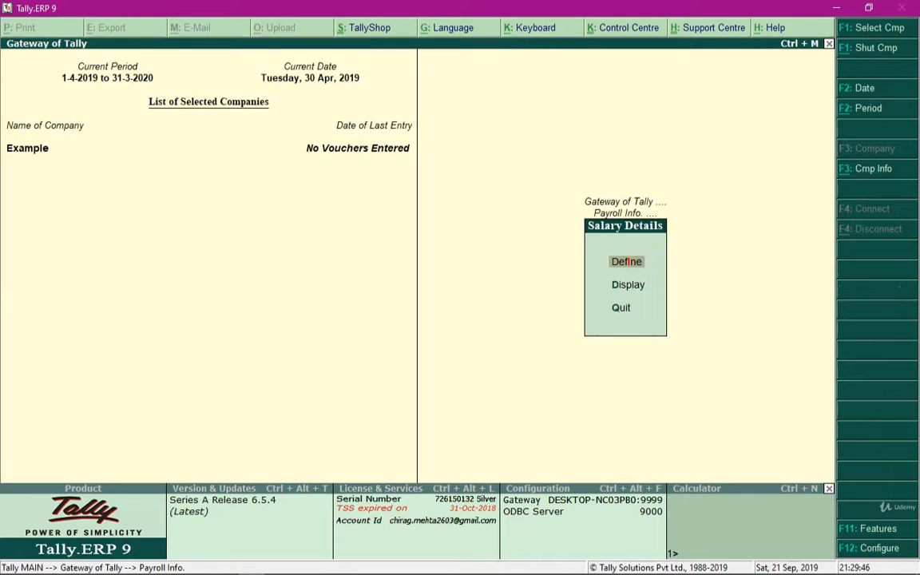
# Display the salary details of the Sales employee group.
pyautogui.press('Down')
pyautogui.press('Return')
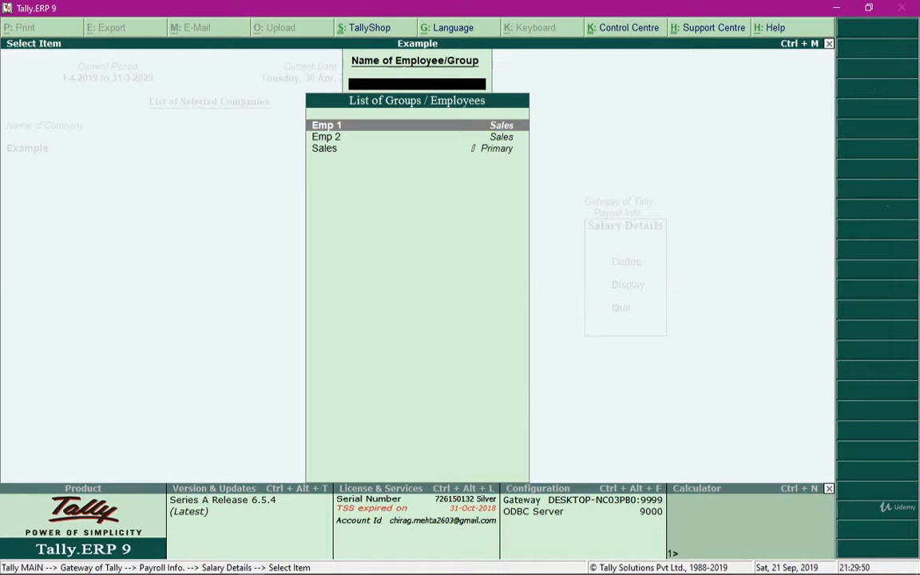
pyautogui.press('Down')
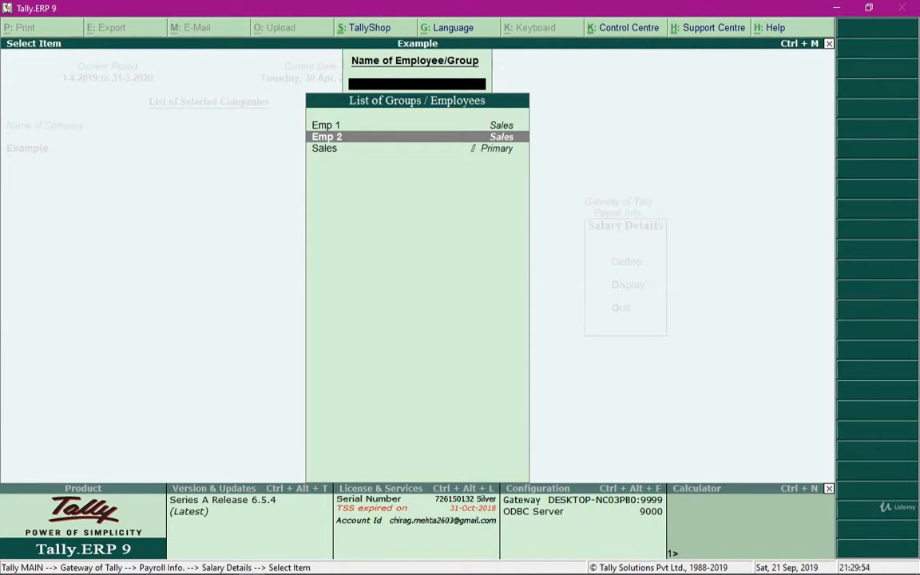
pyautogui.press('Down')
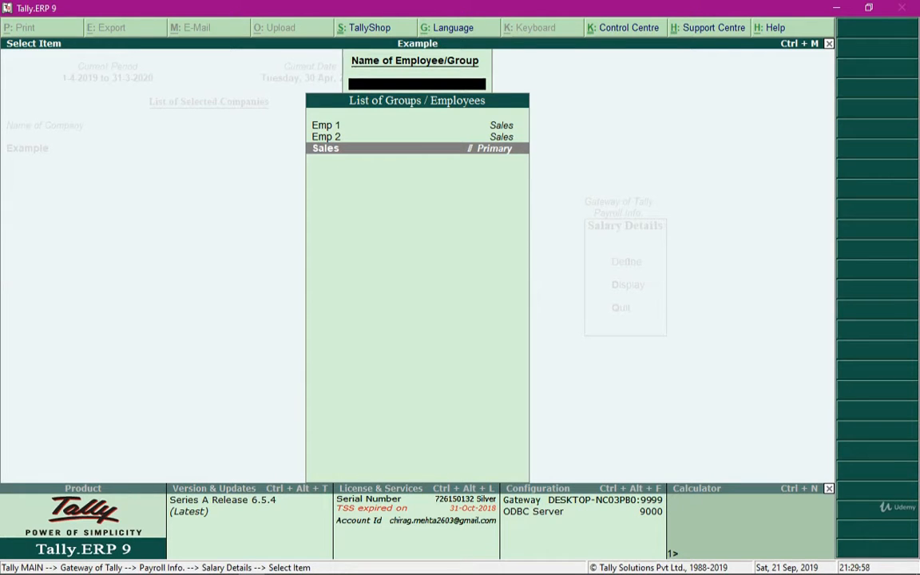
pyautogui.press('Return')
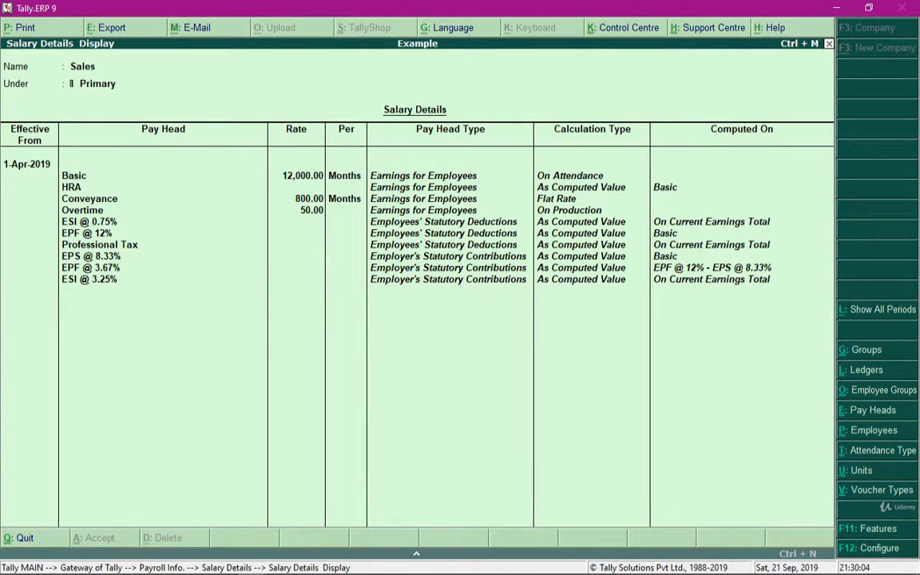
# Display the salary details of Emp 1 and return to the Gateway of Tally.
pyautogui.press('Escape')
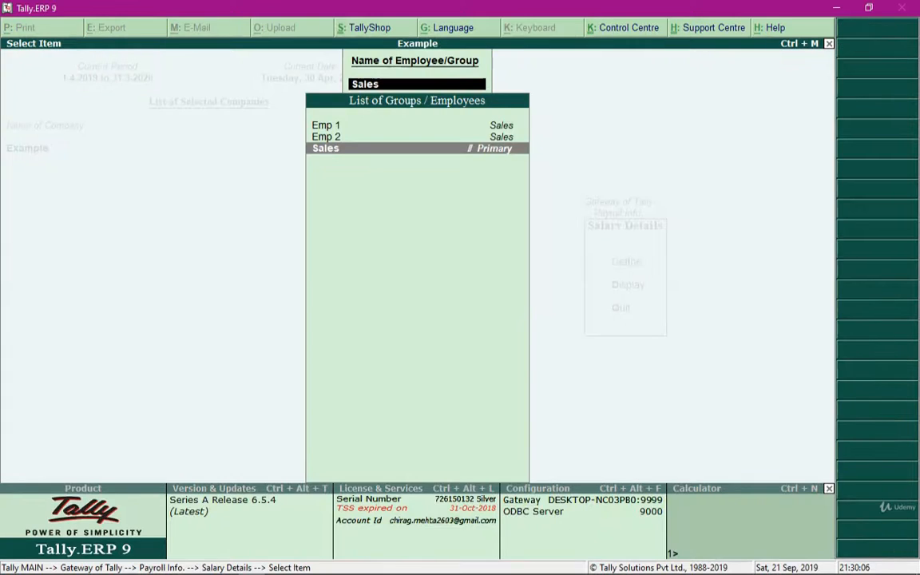
pyautogui.press('Up')
pyautogui.press('Up')
pyautogui.press('Down')
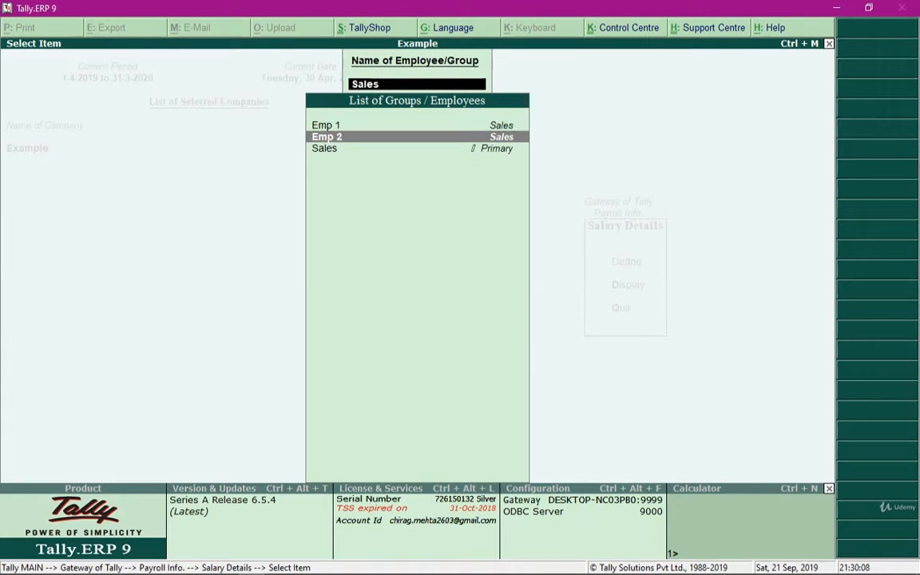
pyautogui.press('Up')
pyautogui.press('Return')
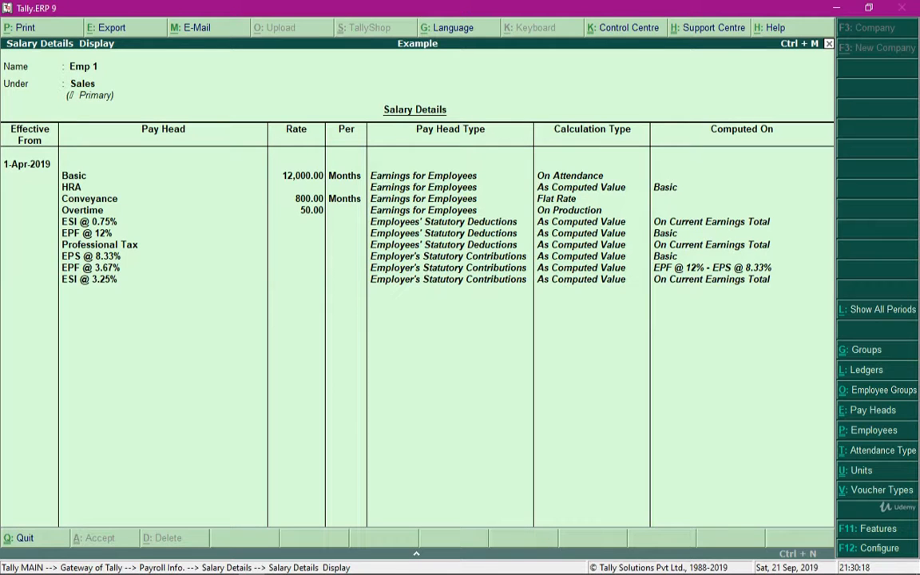
pyautogui.press('Escape')
pyautogui.press('Escape')
pyautogui.press('Escape')
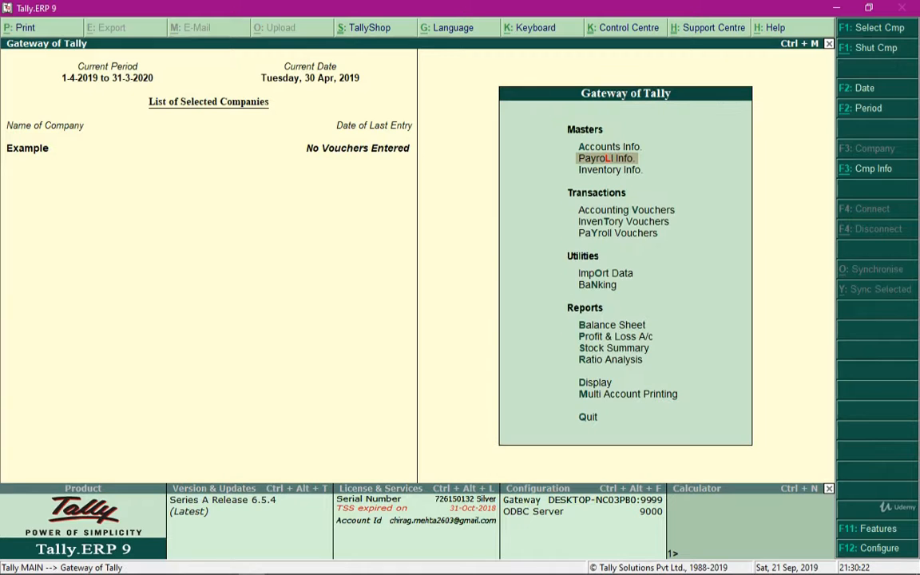
# Open a new attendance voucher from Payroll Vouchers.
pyautogui.press('Down')
pyautogui.press('Down')
pyautogui.press('Down')
pyautogui.press('Down')
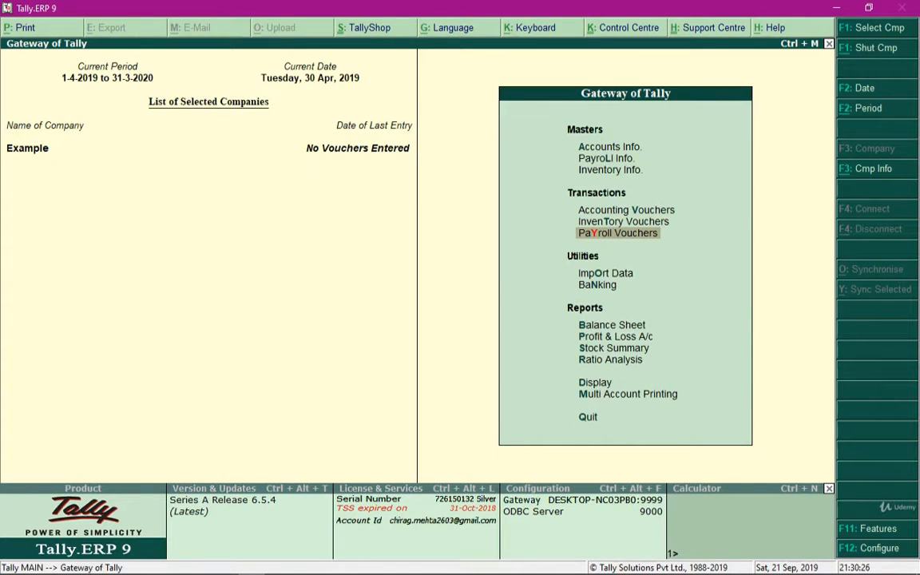
pyautogui.press('Return')
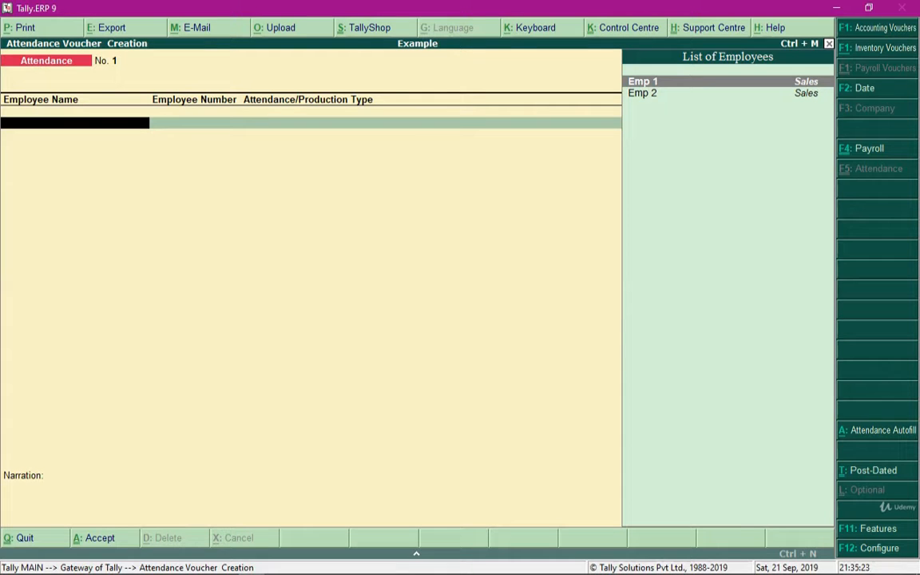
# Record Emp 1 as Present for 10 days in the attendance voucher.
pyautogui.press('Return')
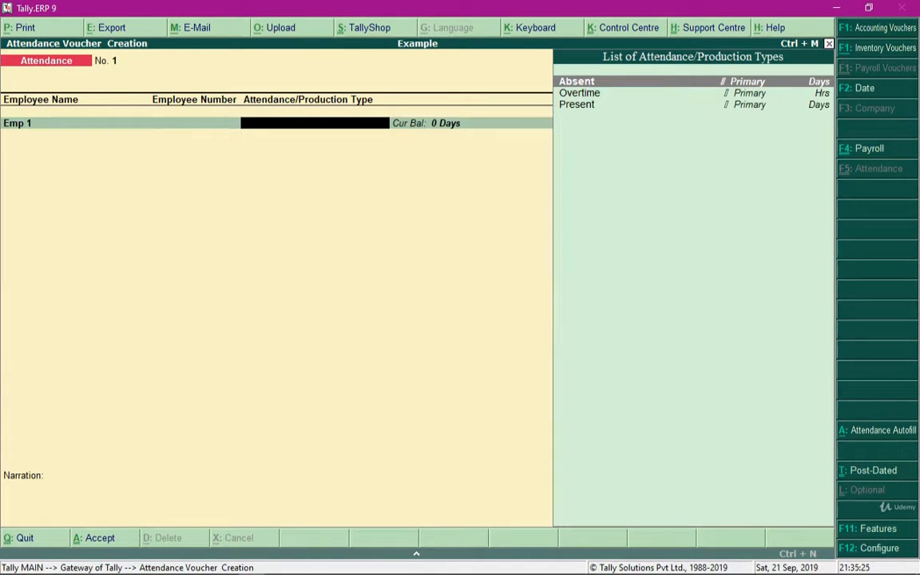
pyautogui.press('Down')
pyautogui.press('Down')
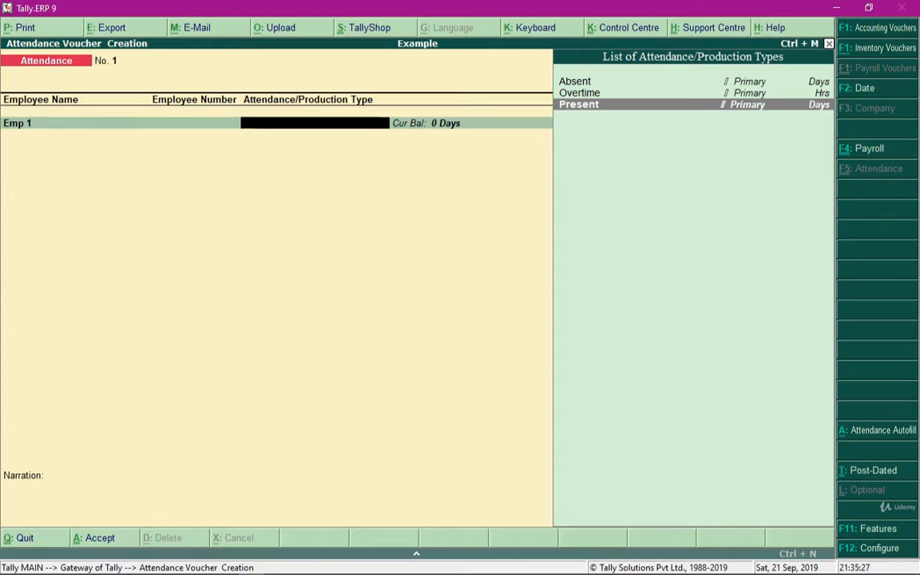
pyautogui.press('Return')
pyautogui.write('10')
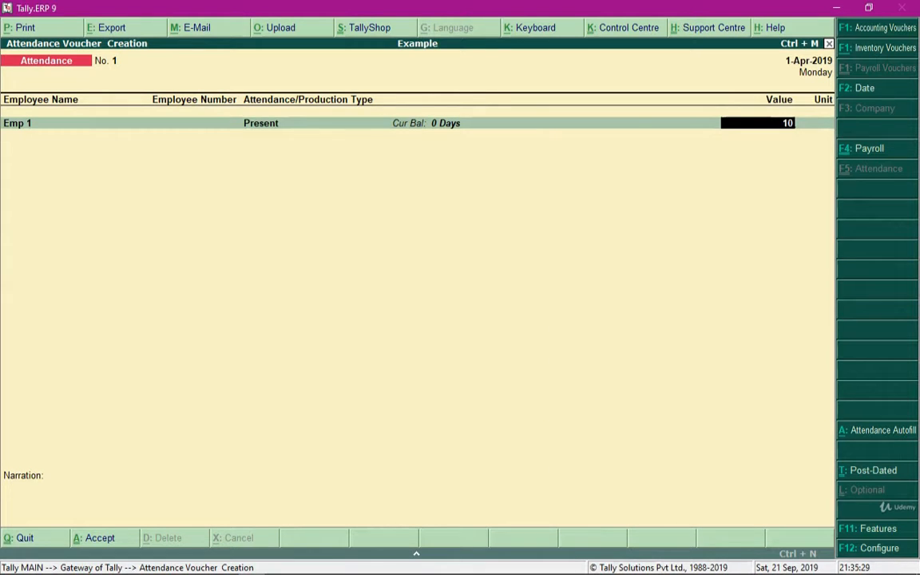
pyautogui.press('Return')
# Add Emp 2 to the attendance voucher as Present with a value of 20.
pyautogui.press('Down')
pyautogui.press('Down')
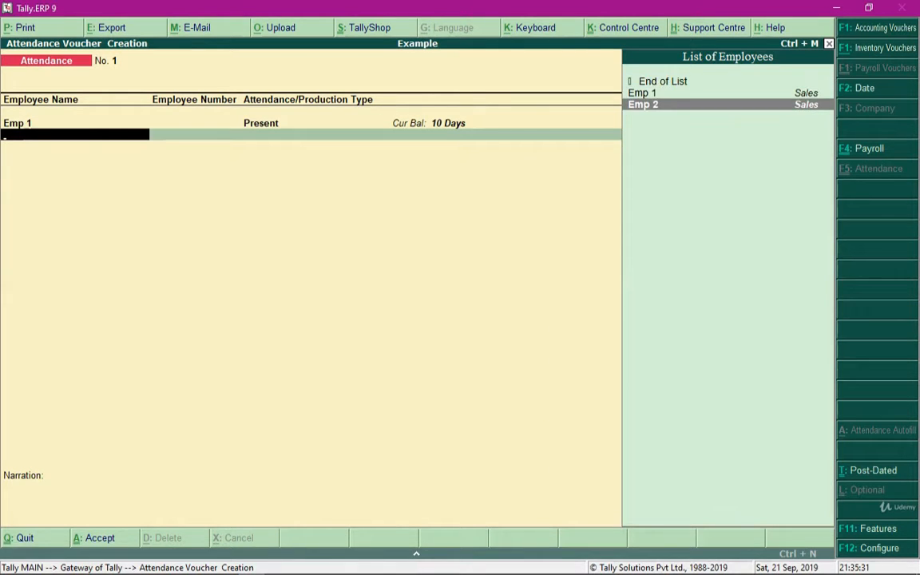
pyautogui.press('Return')
pyautogui.press('Down')
pyautogui.press('Down')
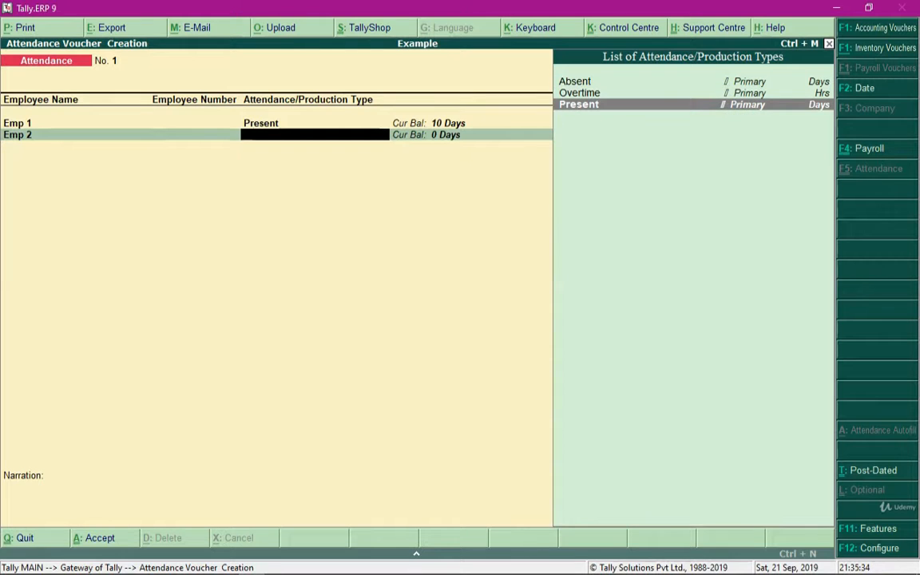
pyautogui.press('Return')
pyautogui.write('20')
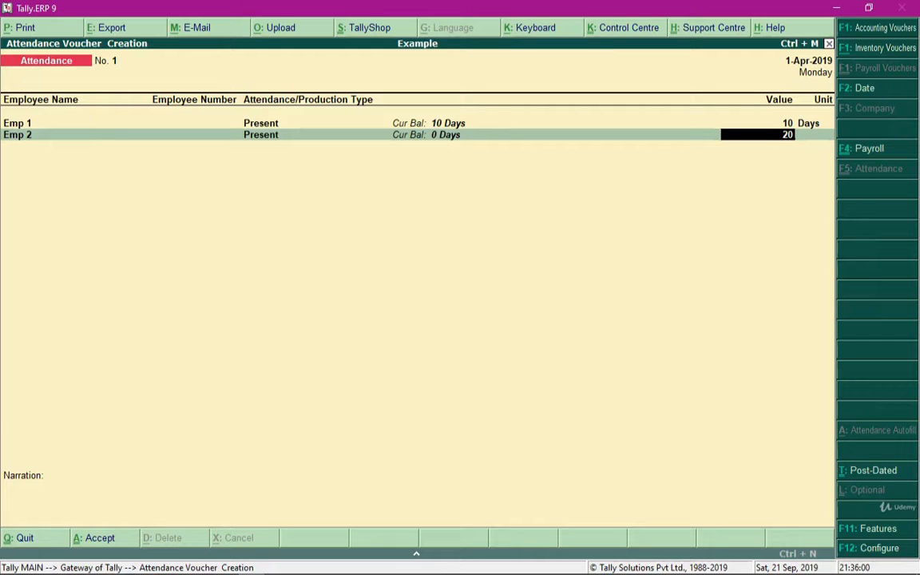
# Clear the manual entries for Emp 2 and Emp 1 from the attendance voucher.
pyautogui.press('BackSpace')
pyautogui.press('BackSpace')
pyautogui.press('BackSpace')
pyautogui.press('BackSpace')
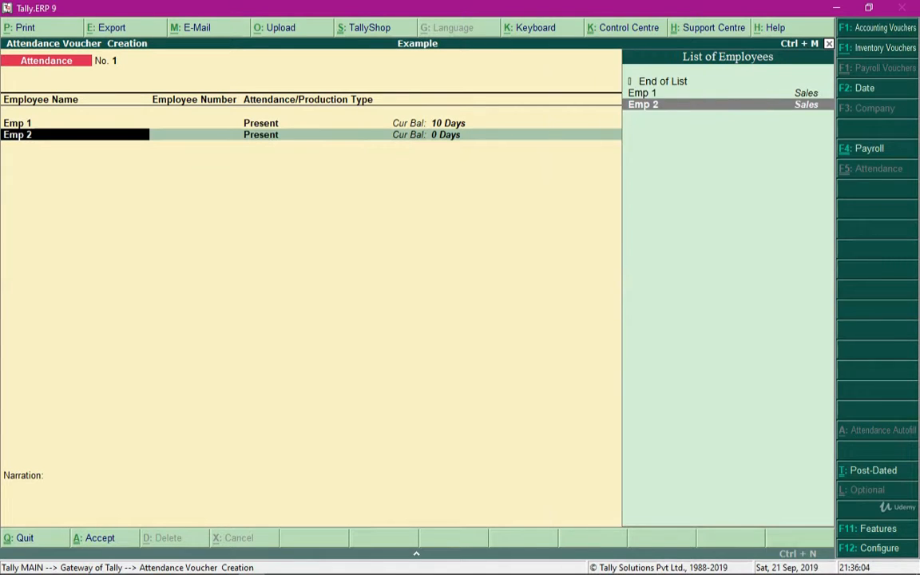
pyautogui.press('BackSpace')
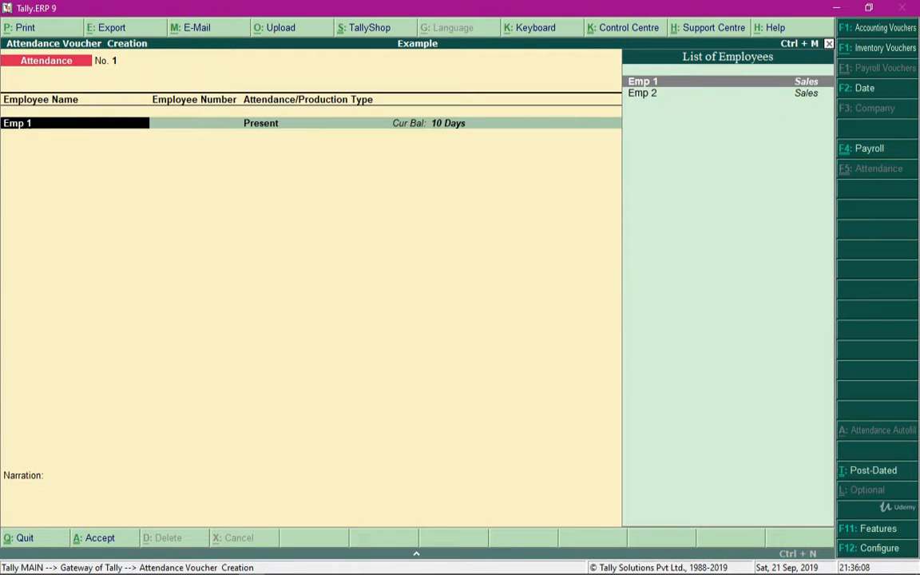
pyautogui.press('Delete')
pyautogui.press('Delete')
pyautogui.press('Delete')
pyautogui.press('Delete')
pyautogui.press('Delete')
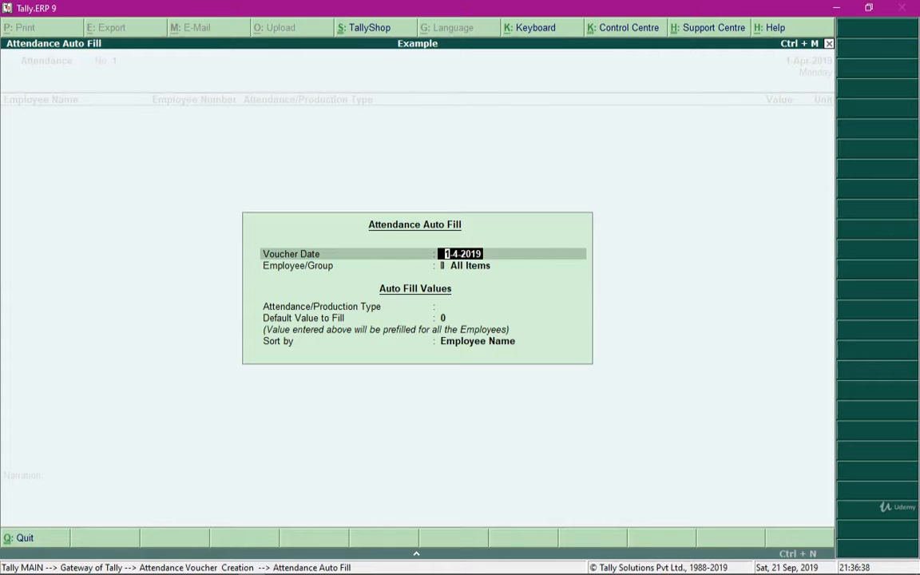
# Set the Attendance Auto Fill voucher date to 30-4-2019 and its employee group to Sales.
pyautogui.write('30-4')
pyautogui.press('Return')
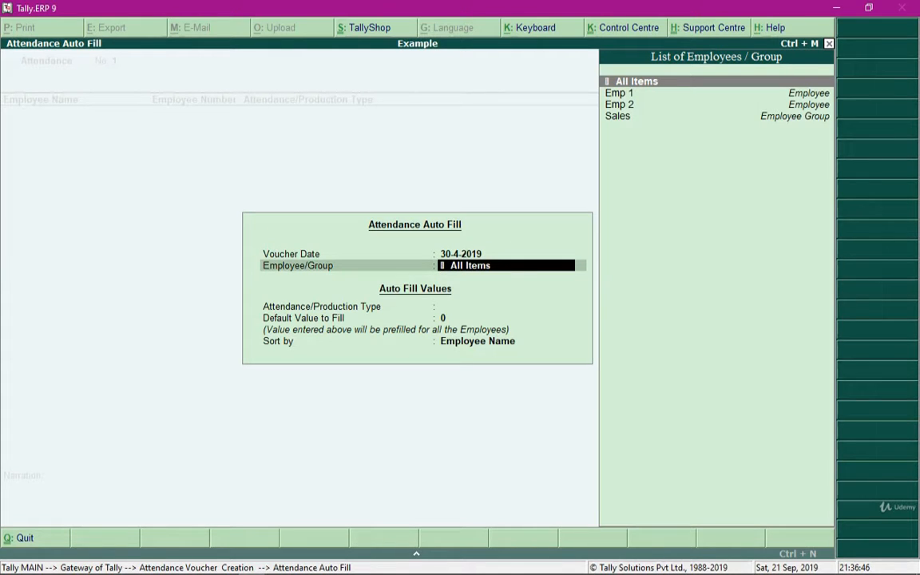
pyautogui.press('Down')
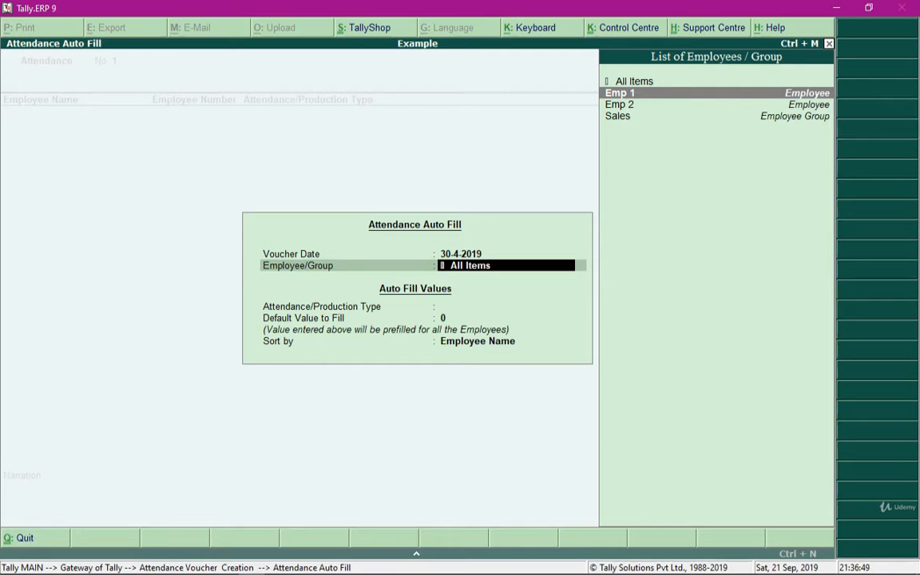
pyautogui.press('Down')
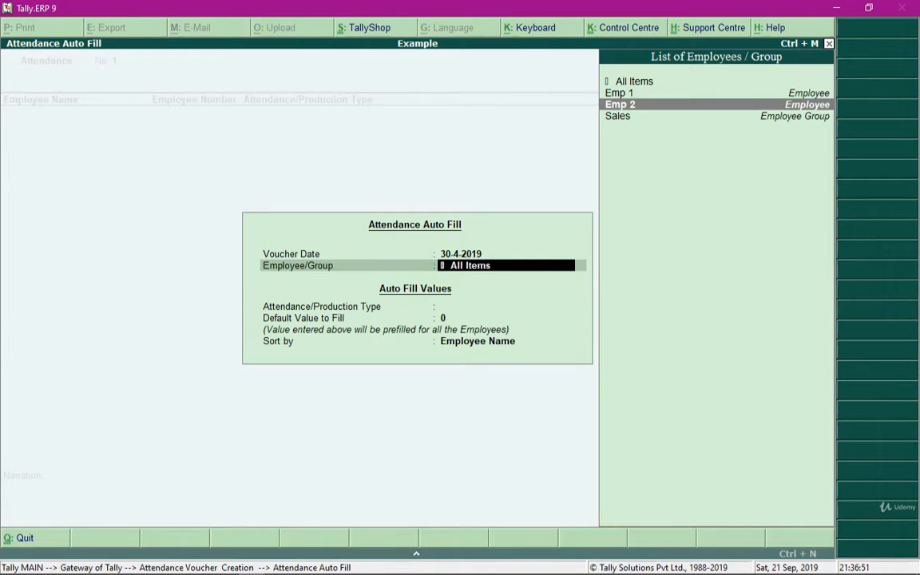
pyautogui.press('Down')
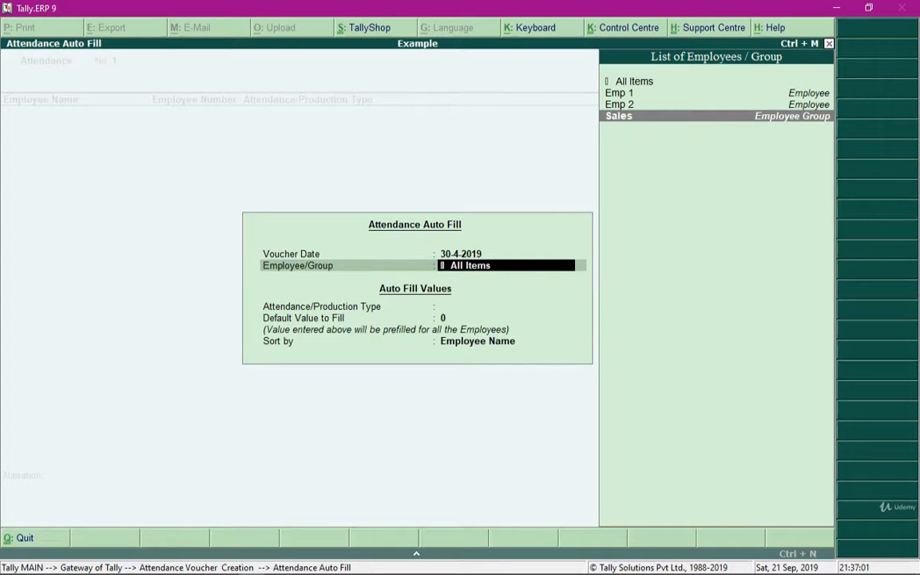
pyautogui.press('Return')
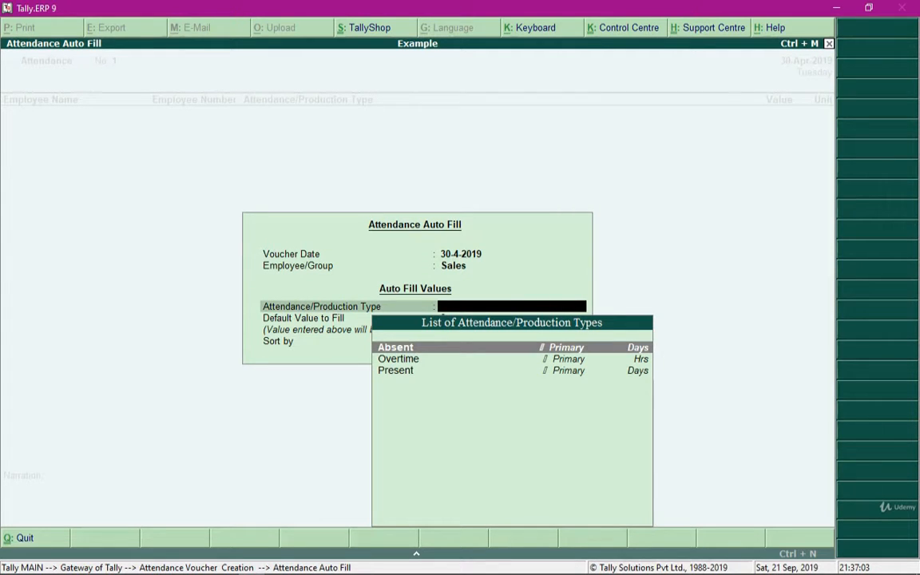
# Auto-fill the Sales group's attendance using the Present type and a default value of 10, sorted by employee name.
pyautogui.press('Down')
pyautogui.press('Down')
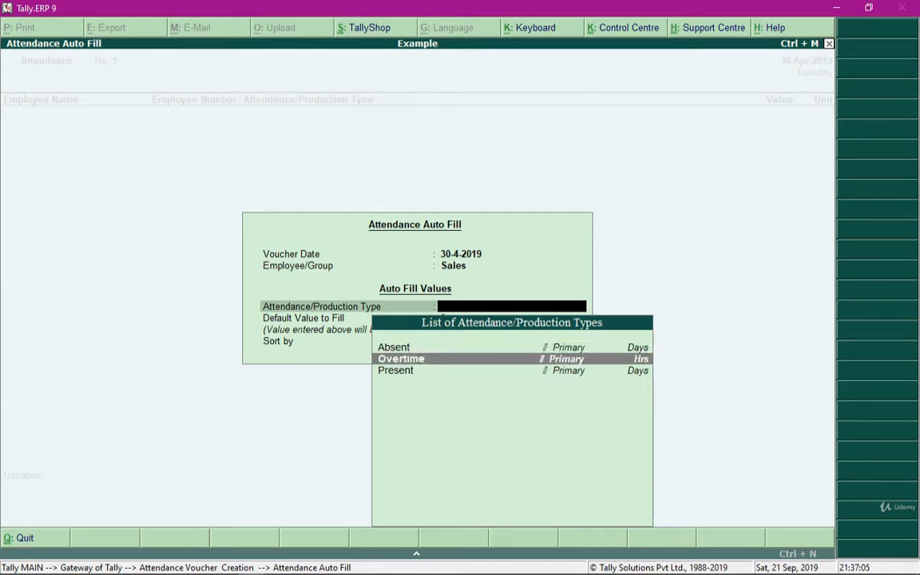
pyautogui.press('Return')
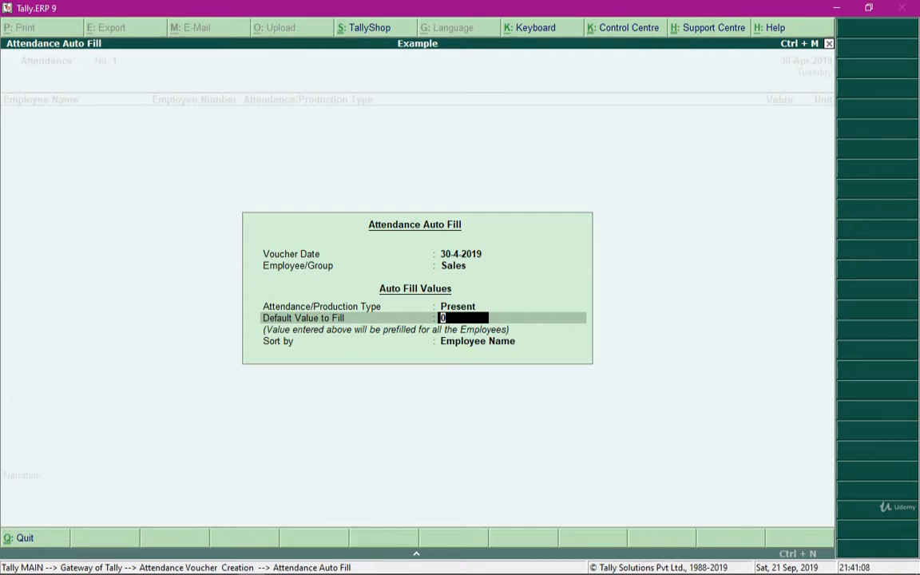
pyautogui.write('10')
pyautogui.press('BackSpace')
pyautogui.press('BackSpace')
pyautogui.write('01')
pyautogui.press('BackSpace')
pyautogui.press('BackSpace')
pyautogui.write('10')
pyautogui.press('Return')
pyautogui.press('Return')
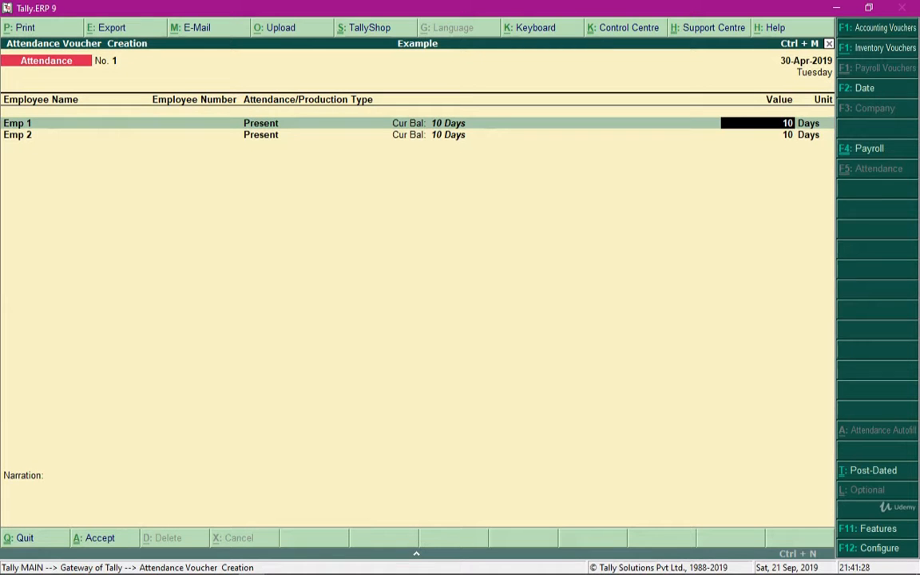
# Keep Emp 1's filled value and enter 2 as Emp 2's Present value.
pyautogui.press('Down')
pyautogui.press('Up')
pyautogui.press('Down')
pyautogui.press('Up')
pyautogui.press('Down')
pyautogui.press('Up')
pyautogui.press('Return')
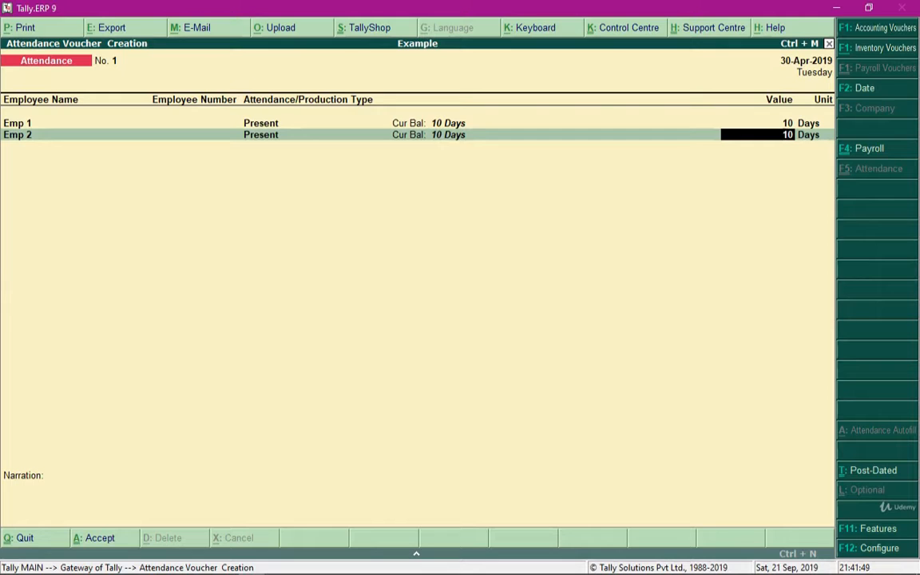
pyautogui.write('2')
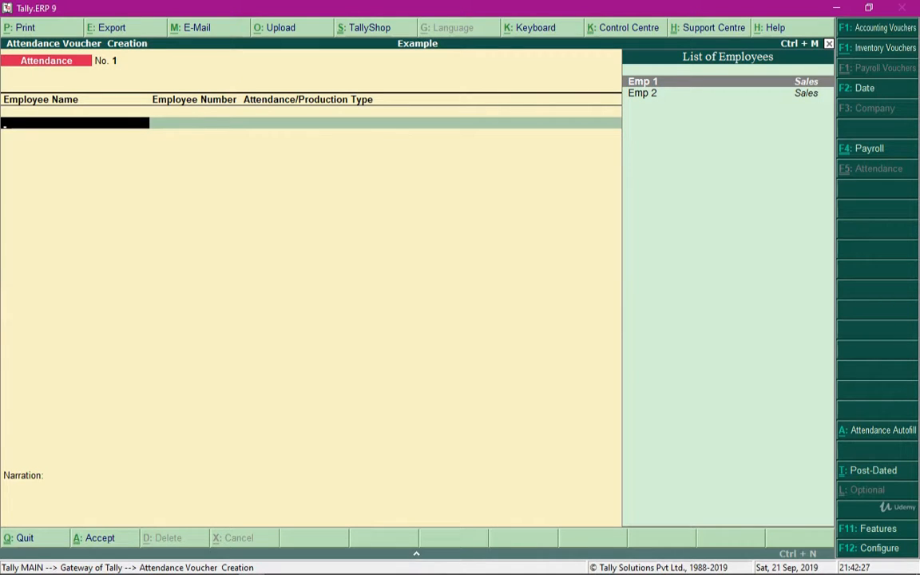
# Start Attendance Auto Fill again with voucher date 30-4-2019 and the Sales employee group.
pyautogui.hotkey('alt', 'a')
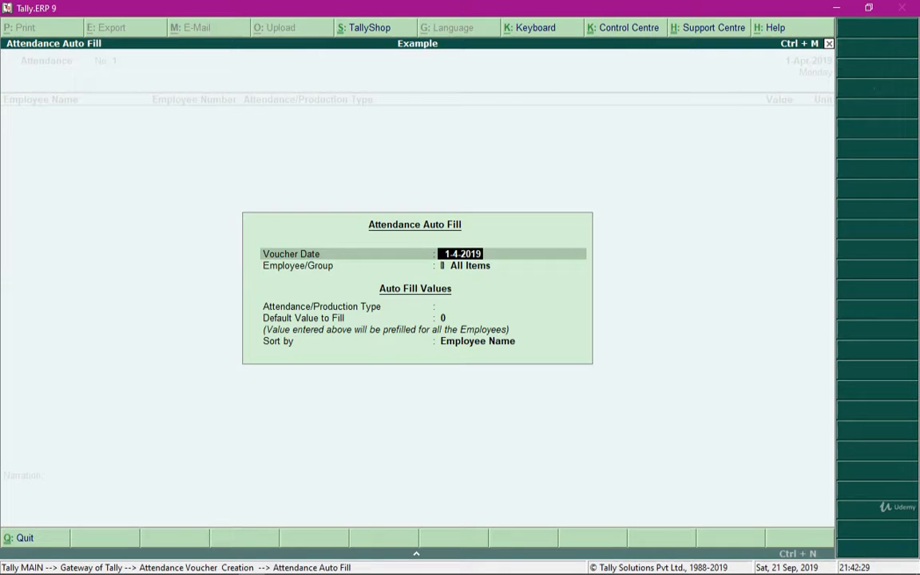
pyautogui.write('30')
pyautogui.write('-3')
pyautogui.press('BackSpace')
pyautogui.write('4')
pyautogui.press('Return')
pyautogui.press('Down')
pyautogui.press('Down')
pyautogui.press('Down')
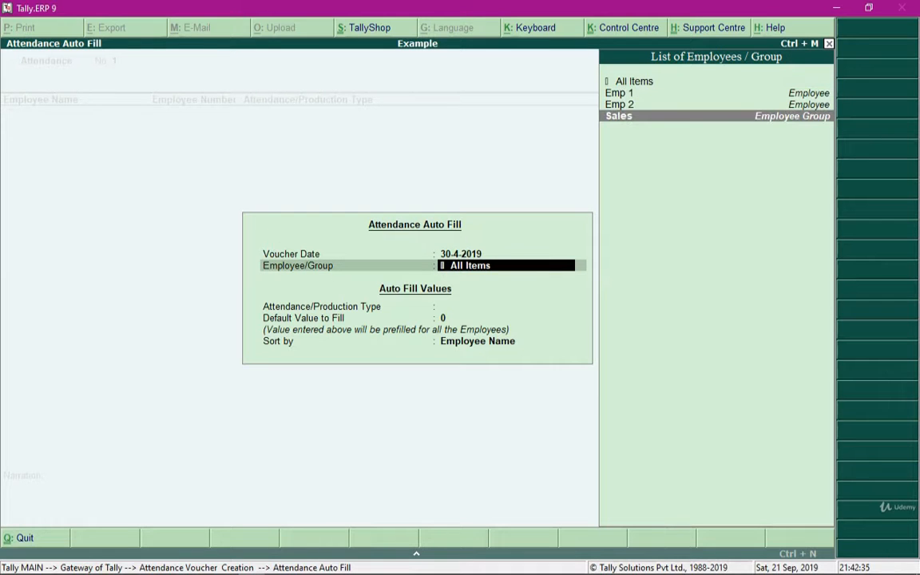
pyautogui.press('Return')
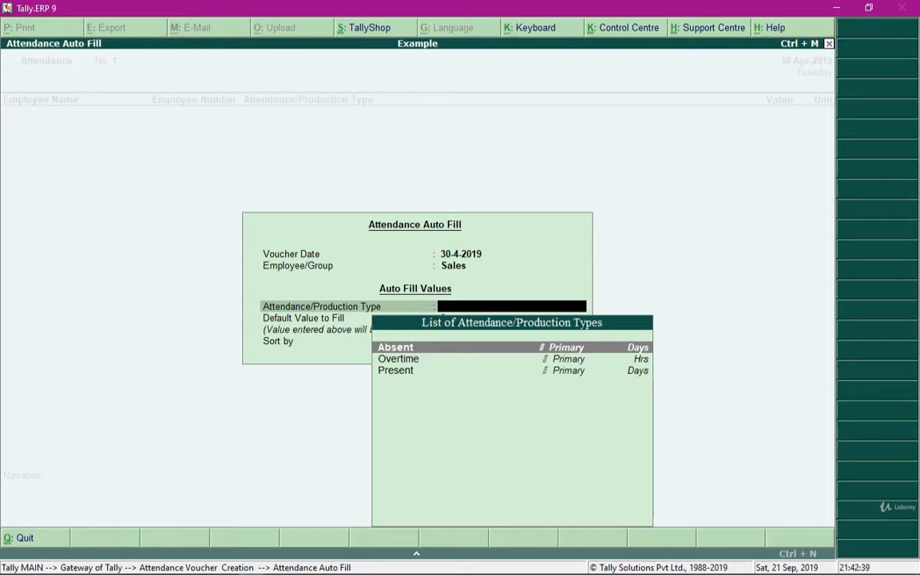
# Auto-fill the Sales group's attendance using the Overtime type and a default value of 4, sorted by employee name.
pyautogui.press('Down')
pyautogui.press('Return')
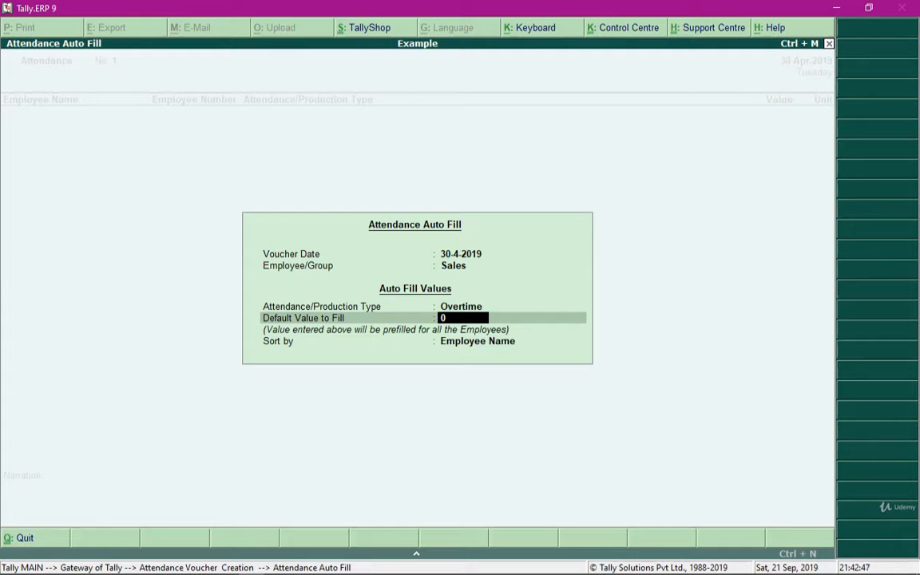
pyautogui.write('4')
pyautogui.press('Return')
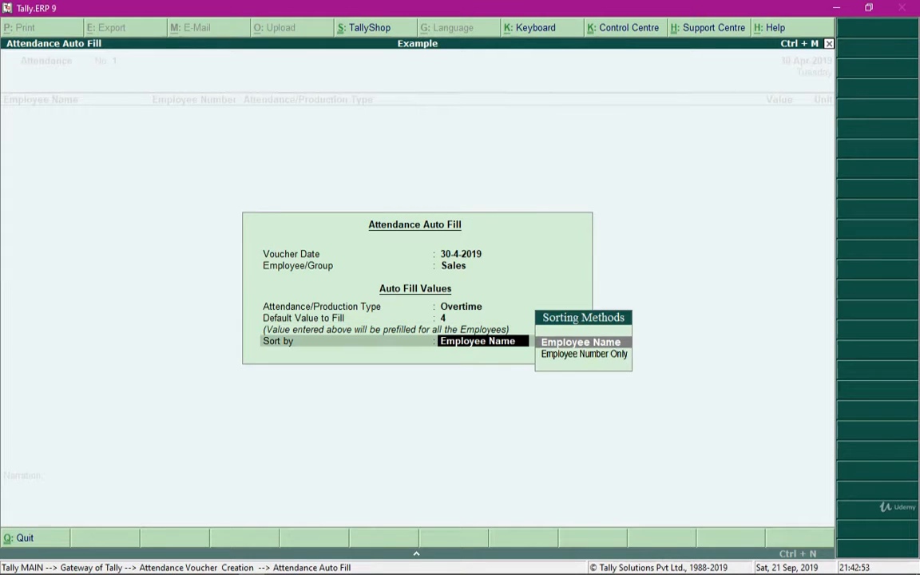
pyautogui.press('Return')
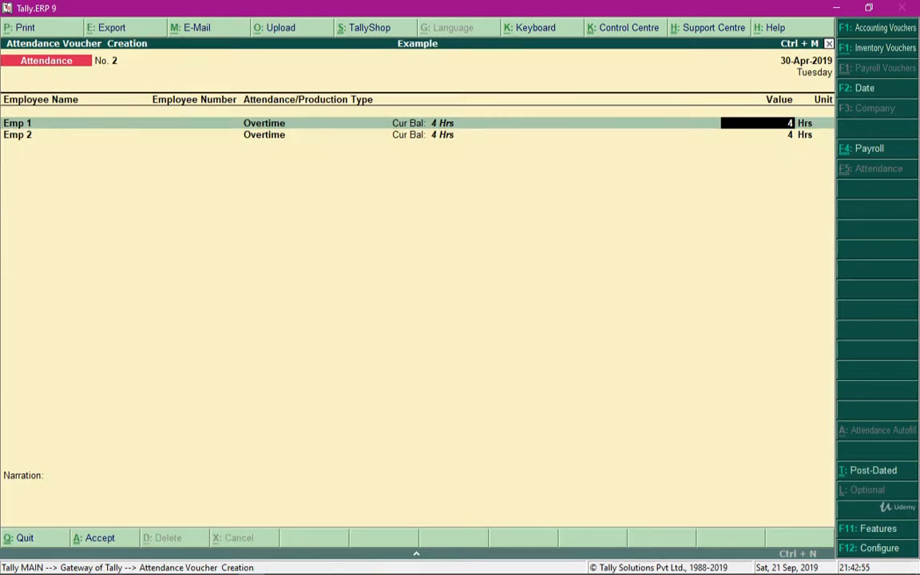
# Keep the filled Overtime values for Emp 1 and Emp 2 and save the attendance voucher.
pyautogui.press('Down')
pyautogui.press('Up')
pyautogui.press('Down')
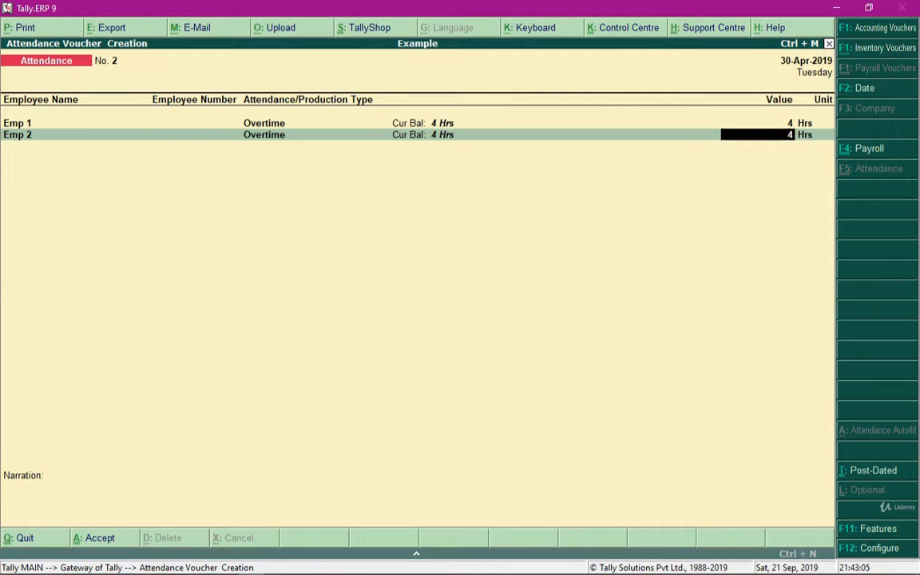
pyautogui.hotkey('ctrl', 'a')
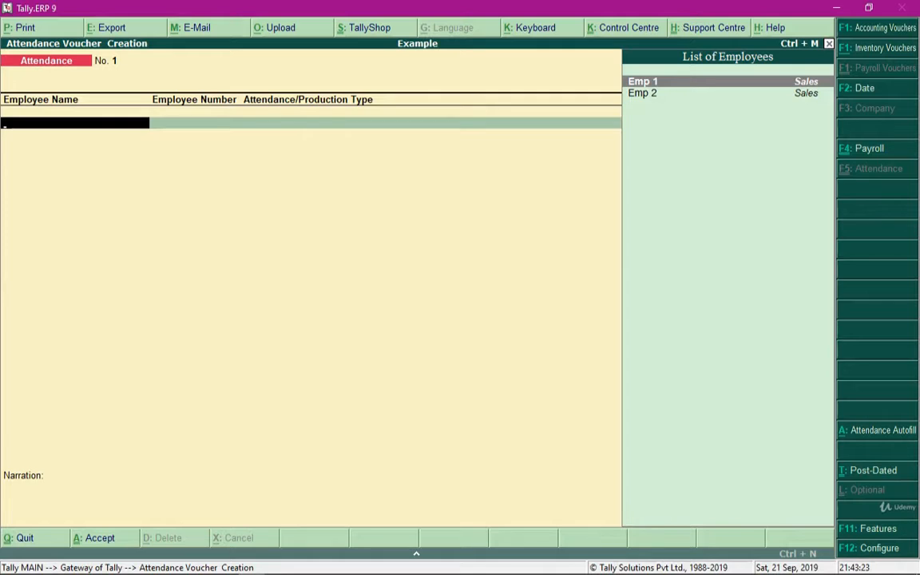
# Start Payroll Autofill in a new payroll voucher for the Salary process, covering 1-4-2019 to 30-4-2019.
pyautogui.hotkey('ctrl', 'F4')
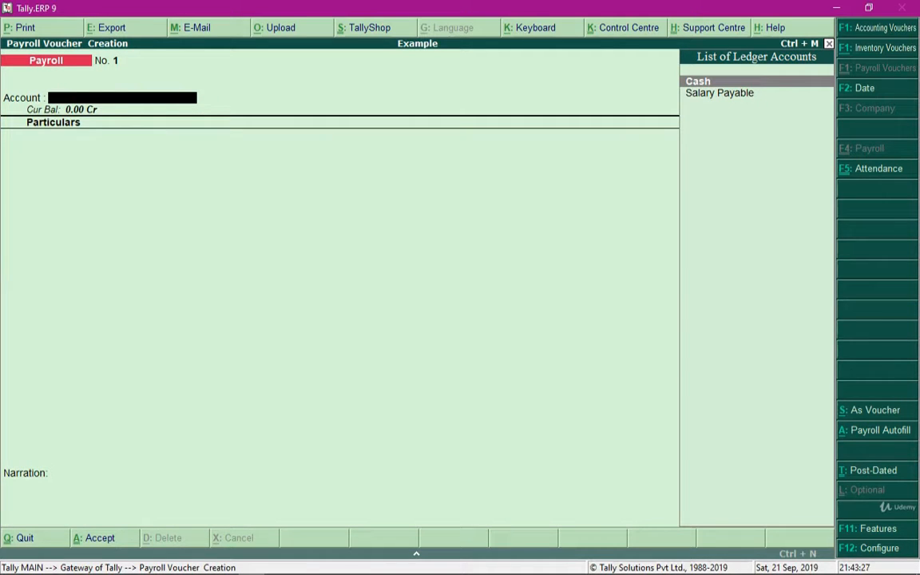
pyautogui.hotkey('alt', 'a')
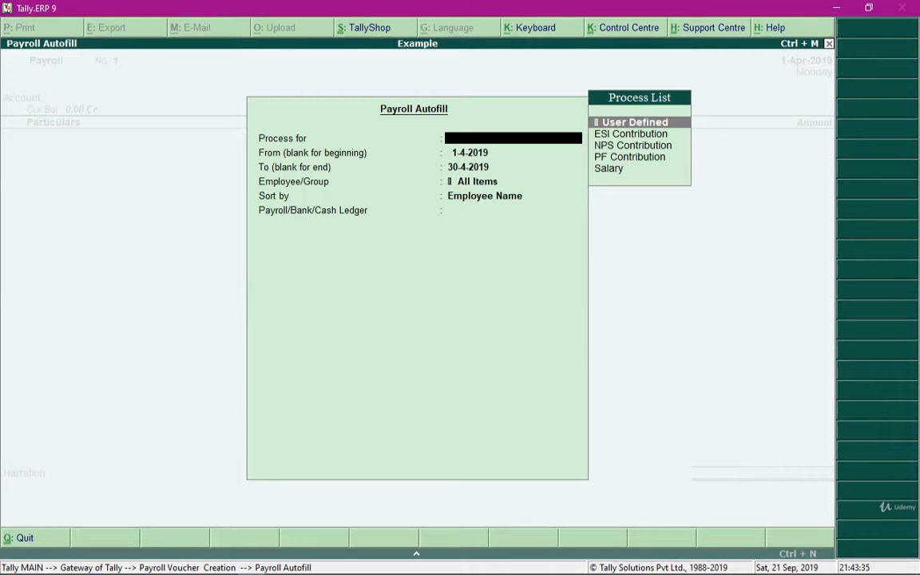
pyautogui.press('Down')
pyautogui.press('Down')
pyautogui.press('Down')
pyautogui.press('Down')
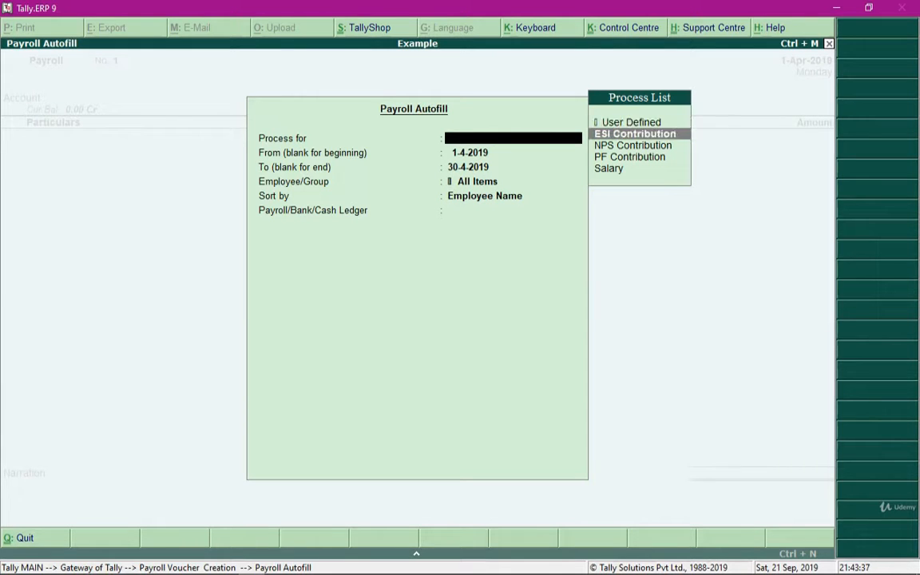
pyautogui.press('Return')
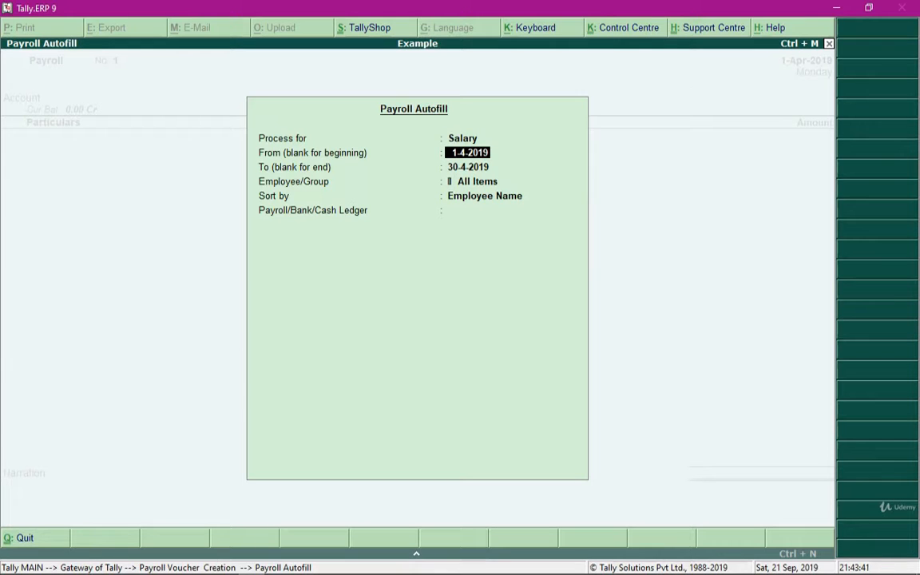
pyautogui.press('Return')
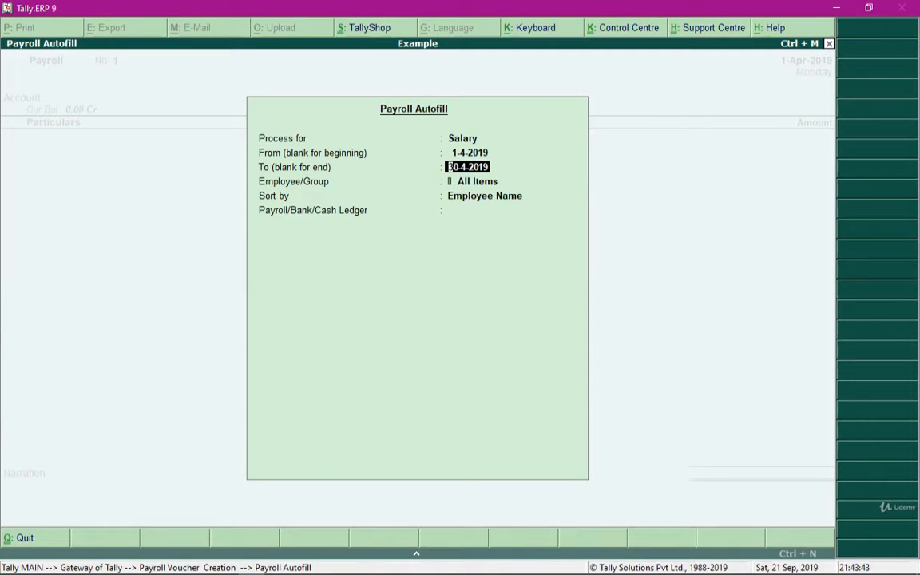
pyautogui.press('Return')
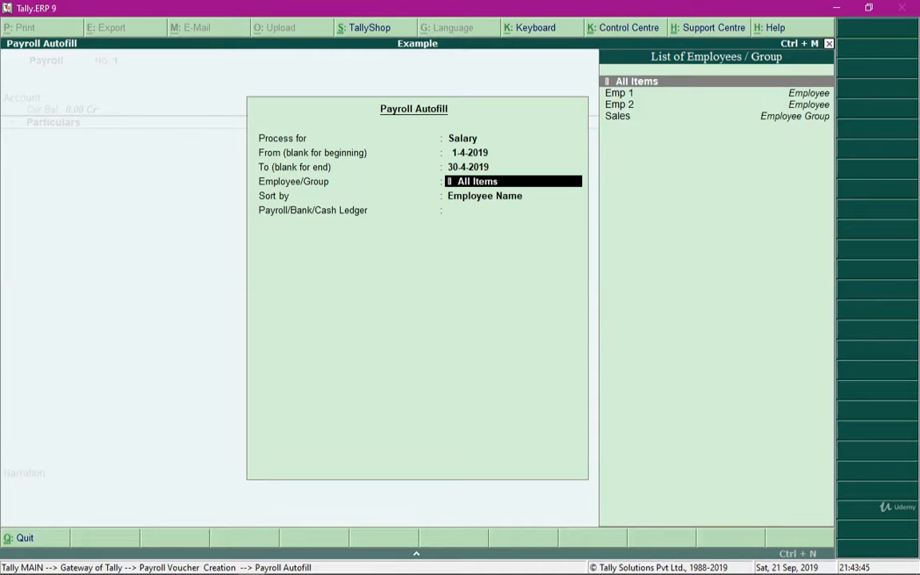
# Choose the Sales employee group for the Payroll Autofill.
pyautogui.press('Down')
pyautogui.press('Down')
pyautogui.press('Down')
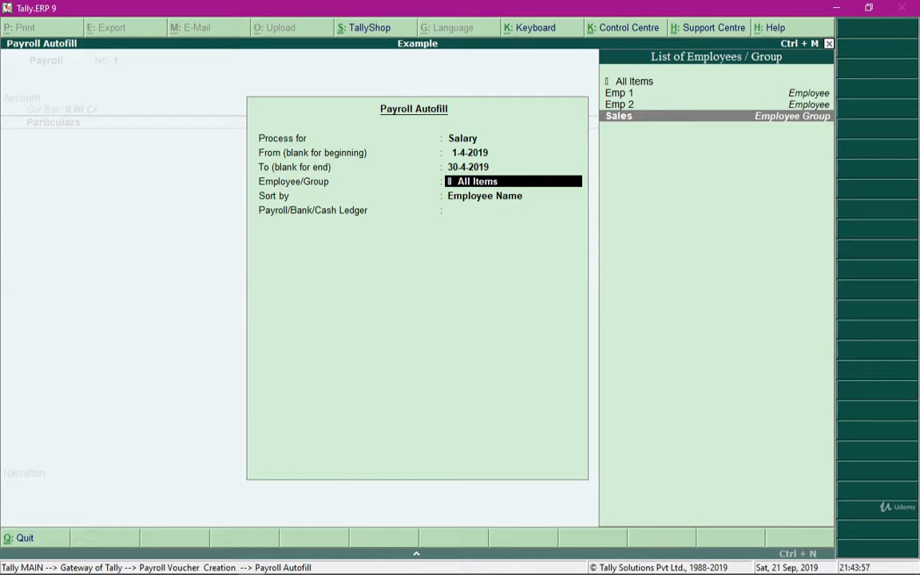
pyautogui.press('Up')
pyautogui.press('Up')
pyautogui.press('Up')
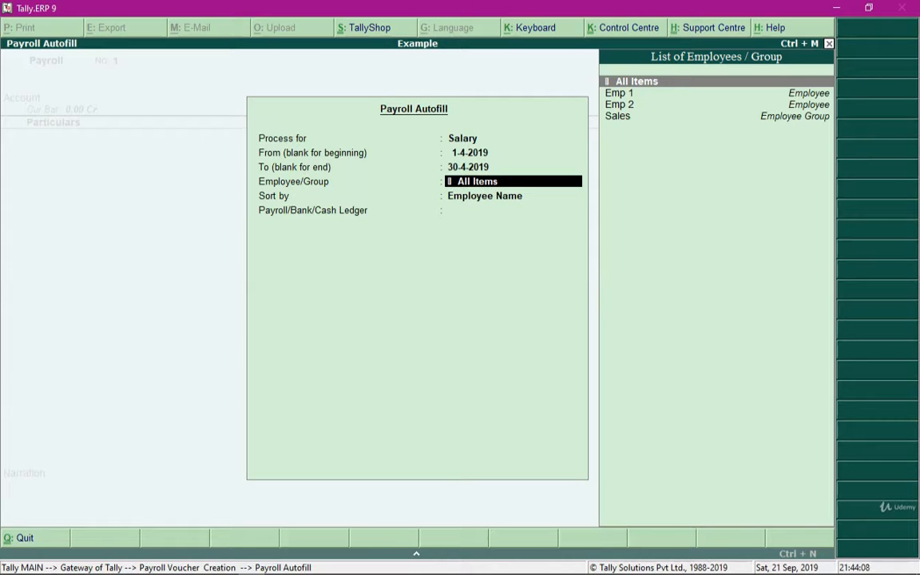
pyautogui.press('Down')
pyautogui.press('Down')
pyautogui.press('Down')
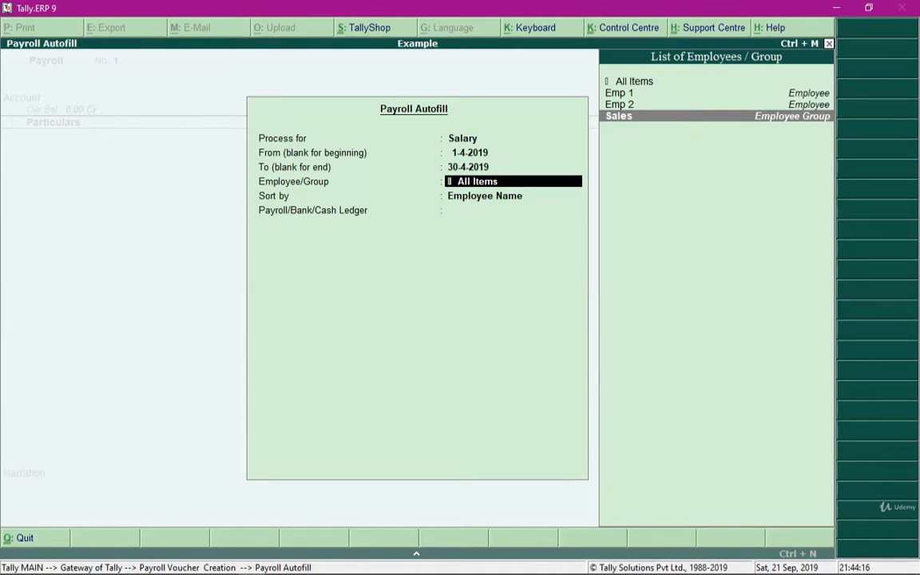
pyautogui.press('Return')
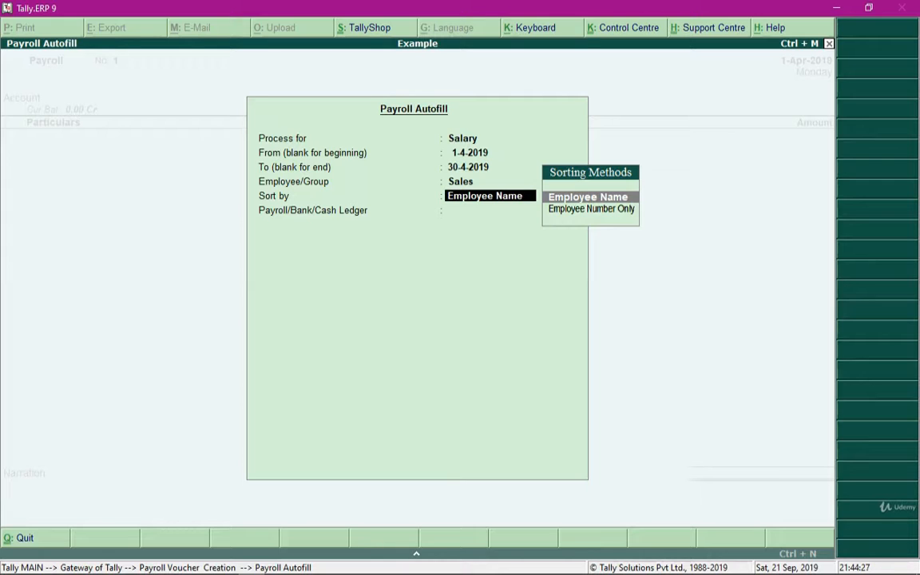
# Fill the payroll voucher sorted by employee name with Salary Payable as the payroll ledger, and save it.
pyautogui.press('Return')
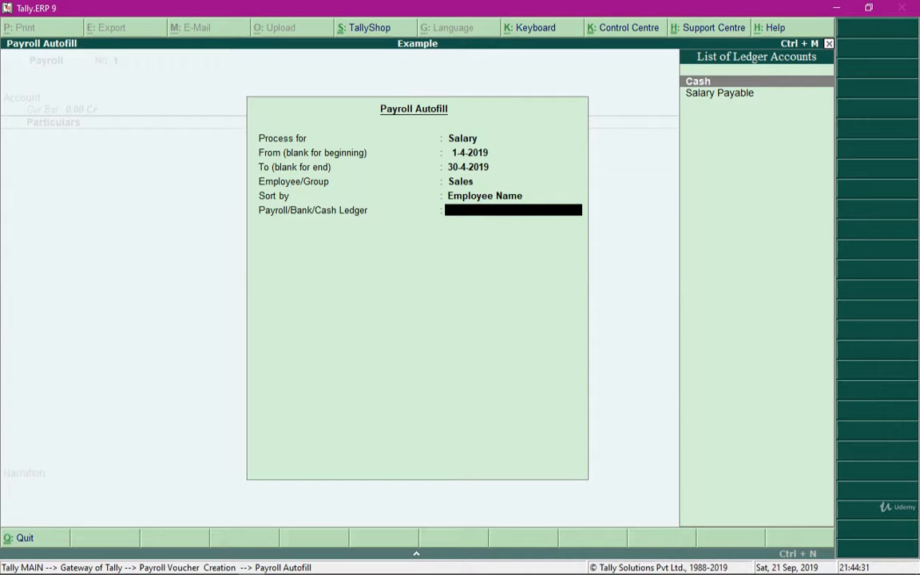
pyautogui.press('Down')
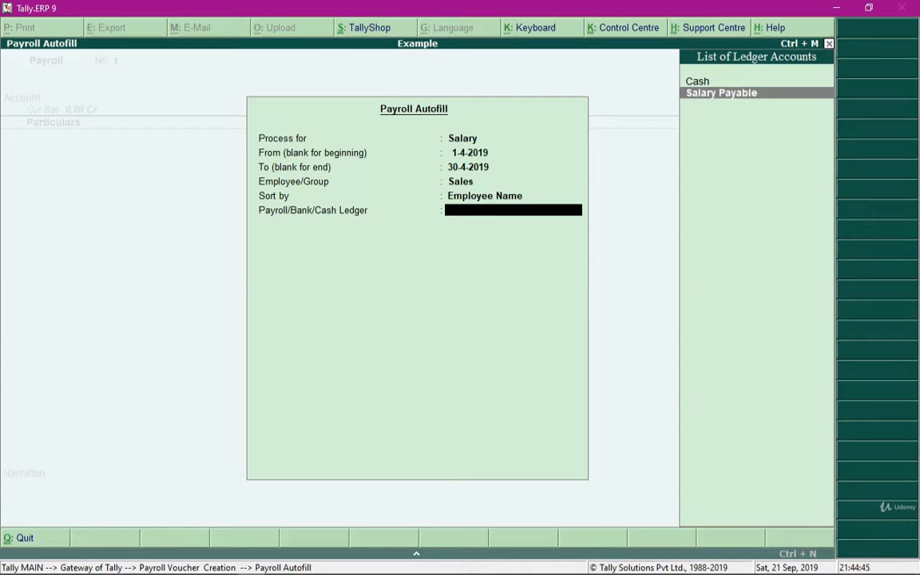
pyautogui.press('Return')
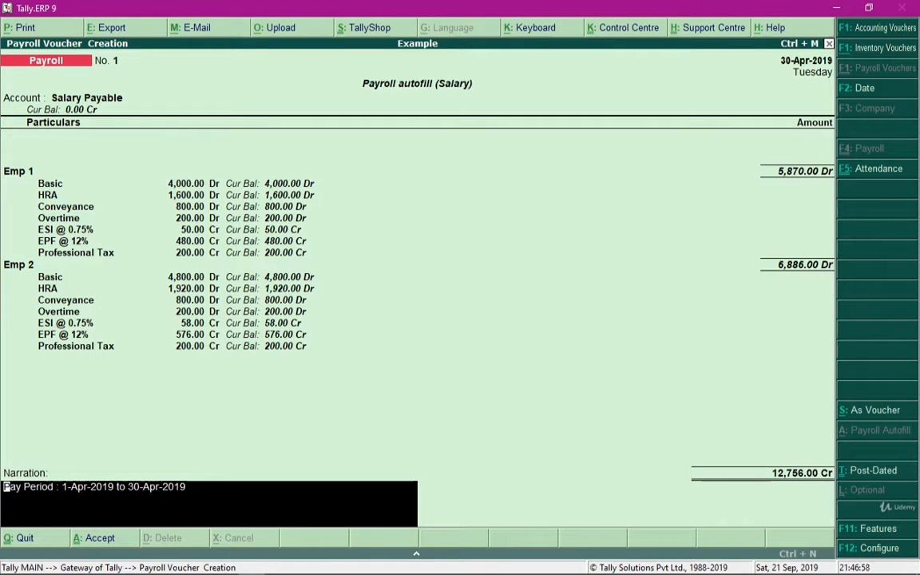
pyautogui.hotkey('ctrl', 'a')
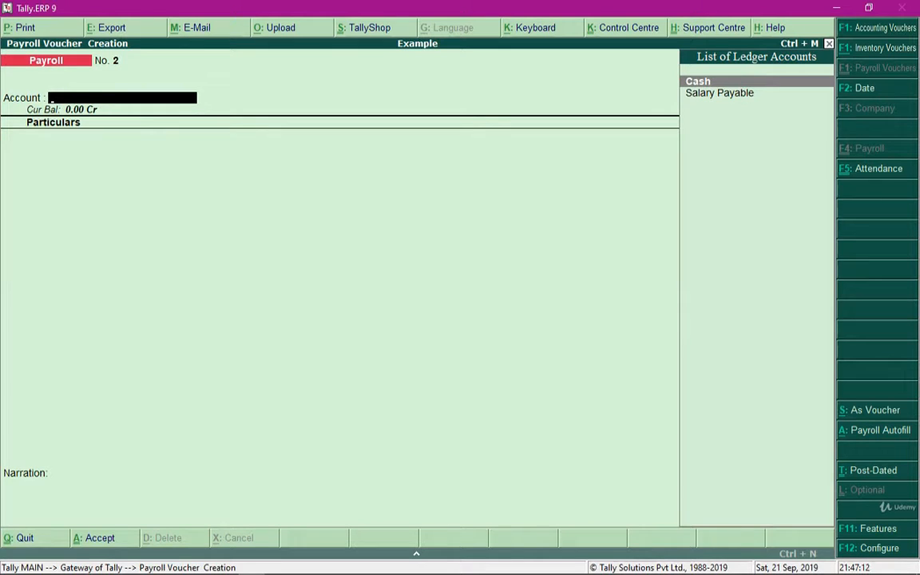
# Leave payroll voucher entry and open a Payment voucher under accounting vouchers.
pyautogui.press('Escape')
pyautogui.press('y')
pyautogui.press('Up')
pyautogui.press('Up')
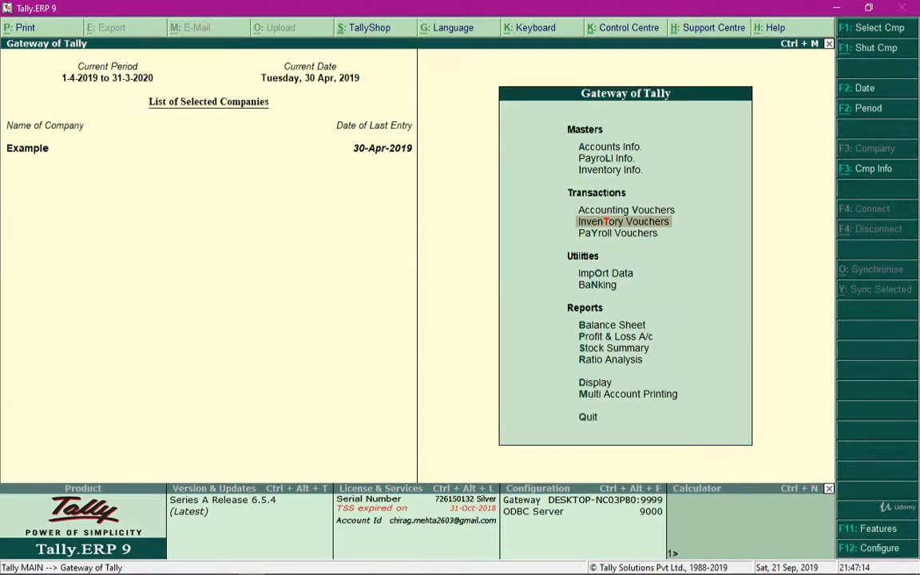
pyautogui.press('Return')
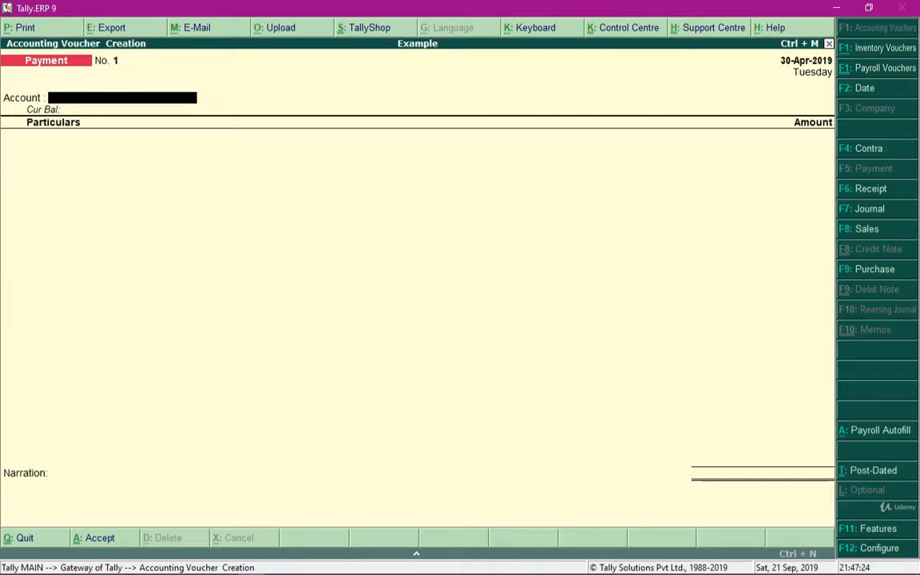
# Set Payment Autofill to Salary Payment for 1-4-2019 to 30-4-2019, with voucher date 30-4-2019 and the Sales group.
pyautogui.hotkey('alt', 'a')
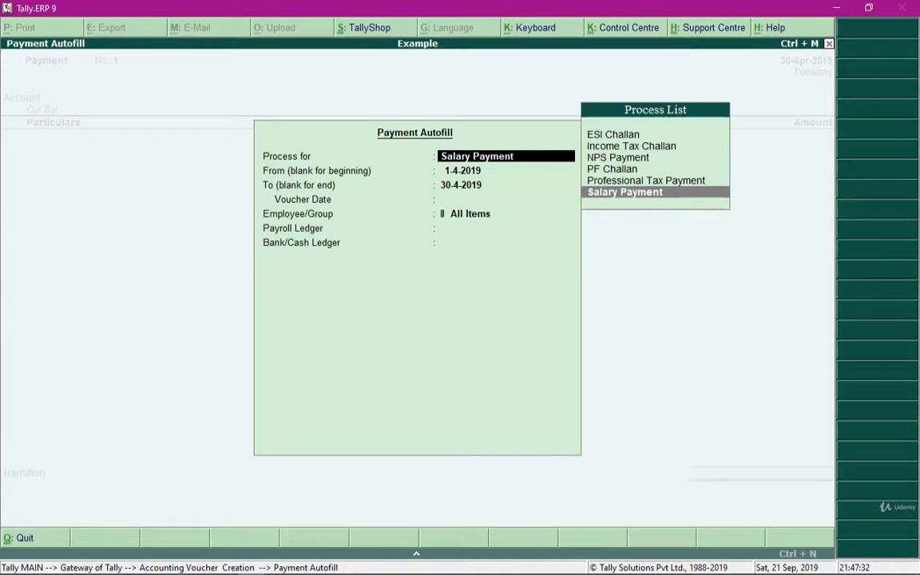
pyautogui.press('Return')
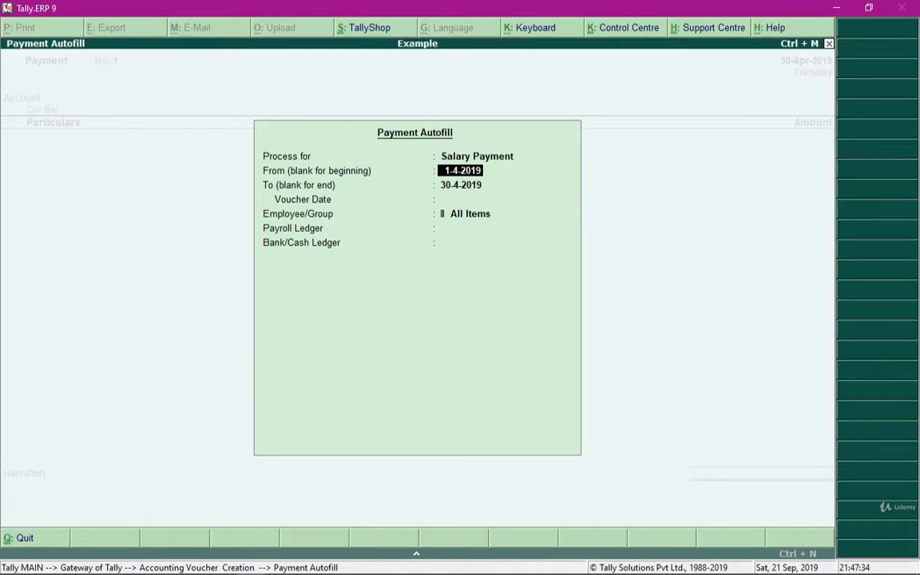
pyautogui.press('Return')
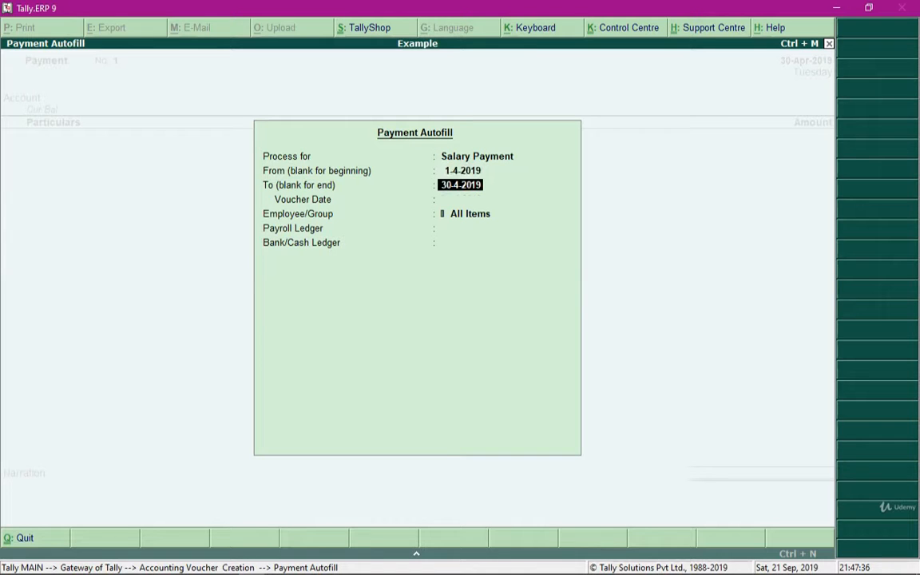
pyautogui.press('Return')
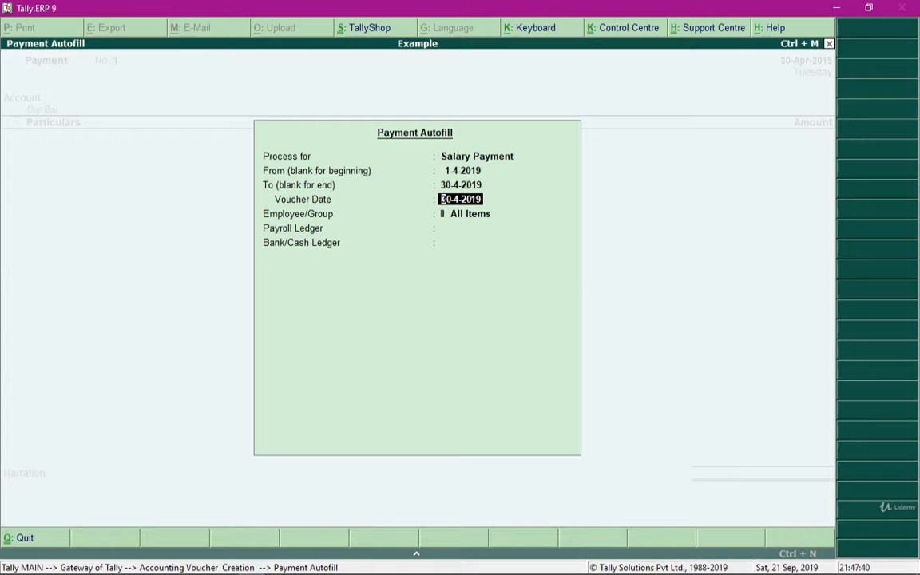
pyautogui.press('Return')
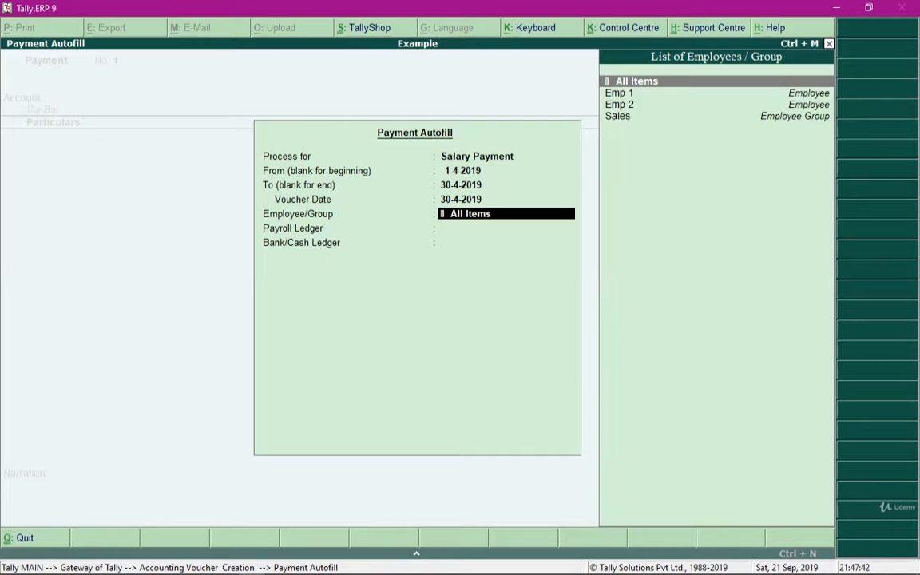
pyautogui.press('Down')
pyautogui.press('Down')
pyautogui.press('Down')
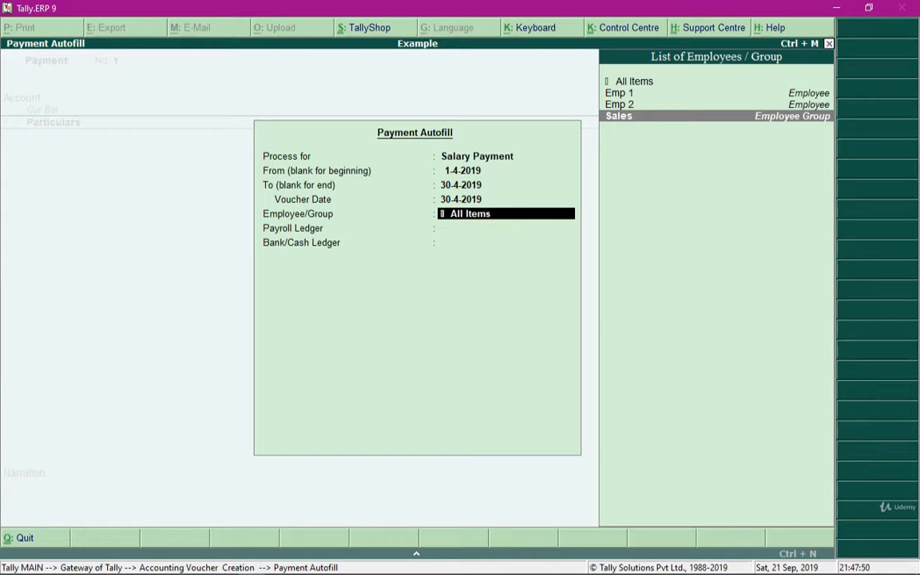
pyautogui.press('Return')
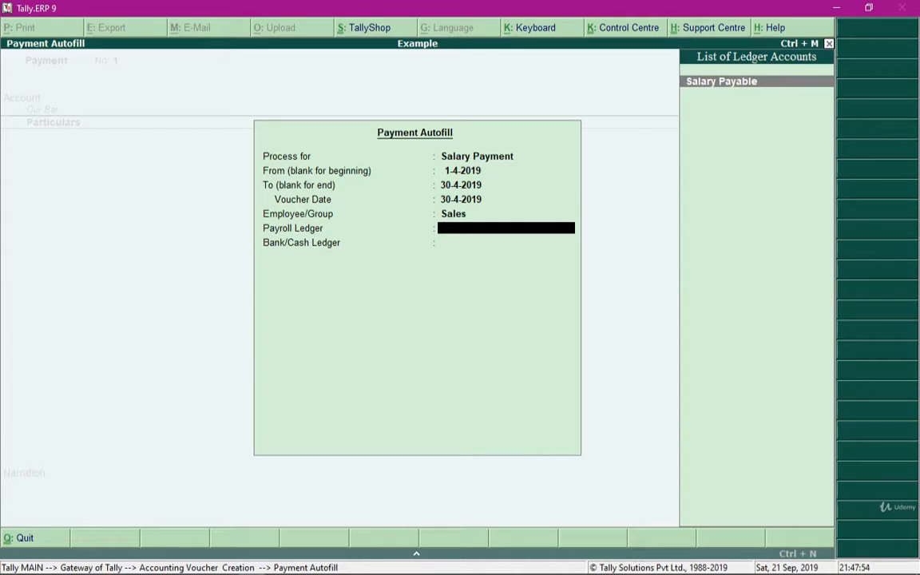
# Fill the payment voucher using the Salary Payable and Cash ledgers, including employees having 'For Banking' details, and save it.
pyautogui.press('Return')
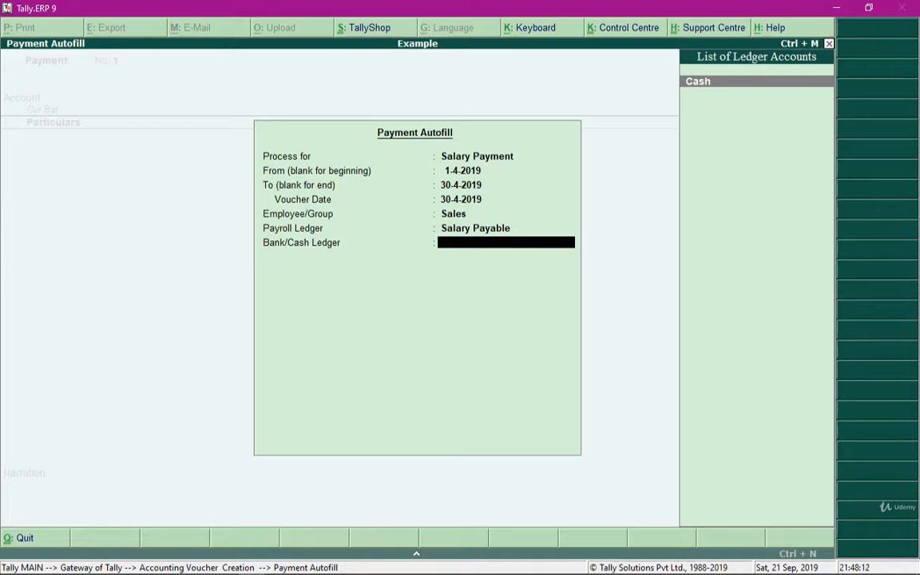
pyautogui.press('Return')
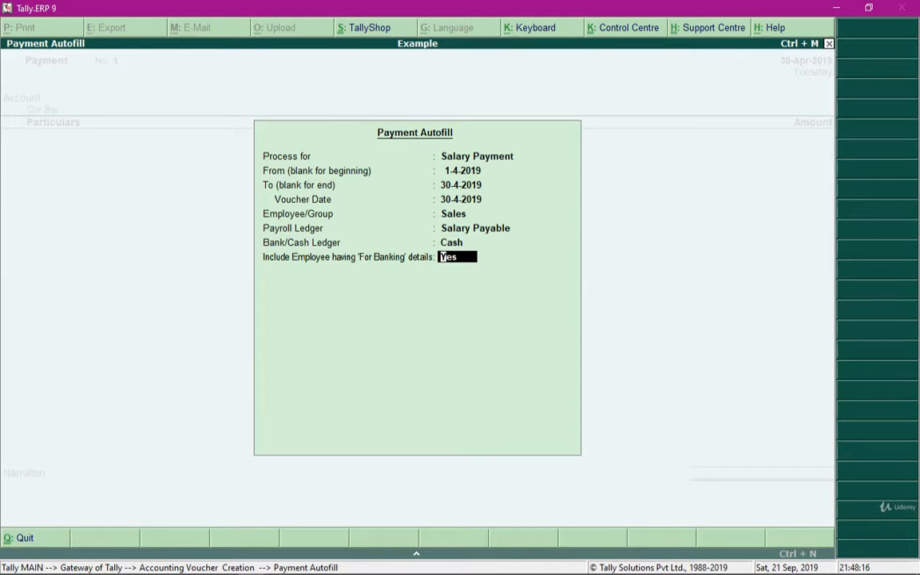
pyautogui.press('Return')
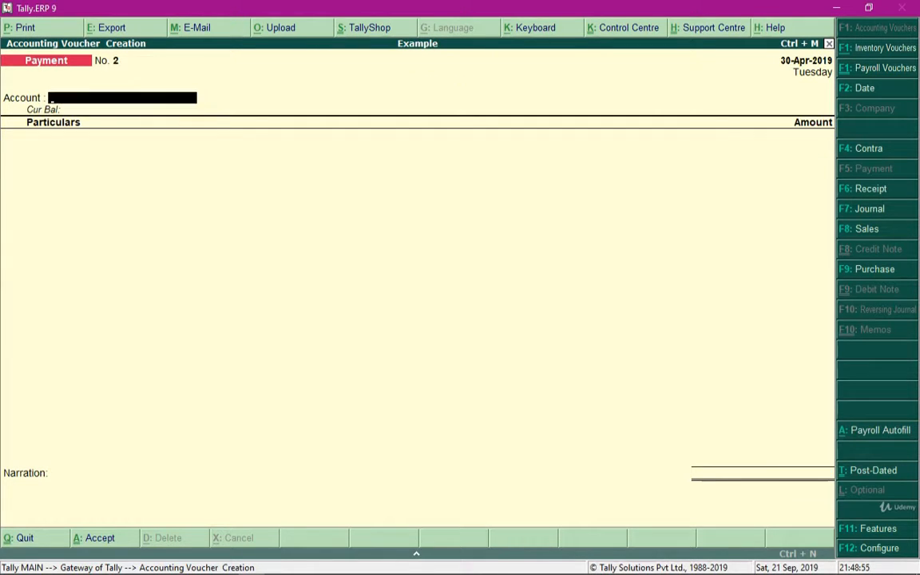
pyautogui.press('Return')
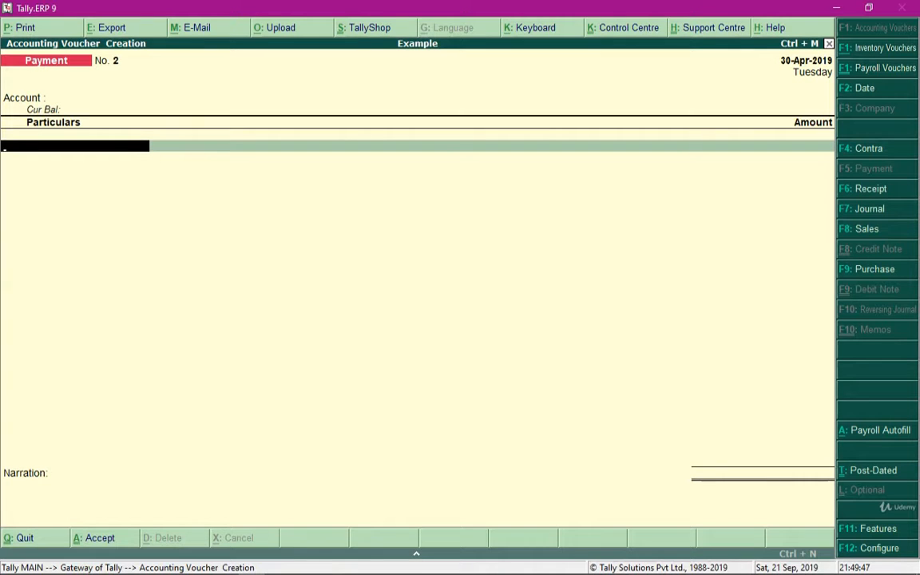
pyautogui.press('BackSpace')
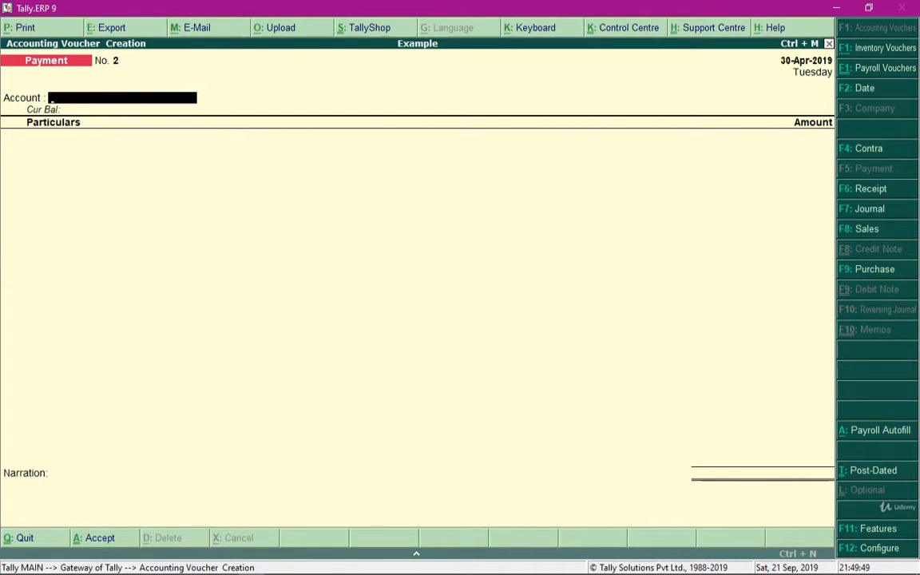